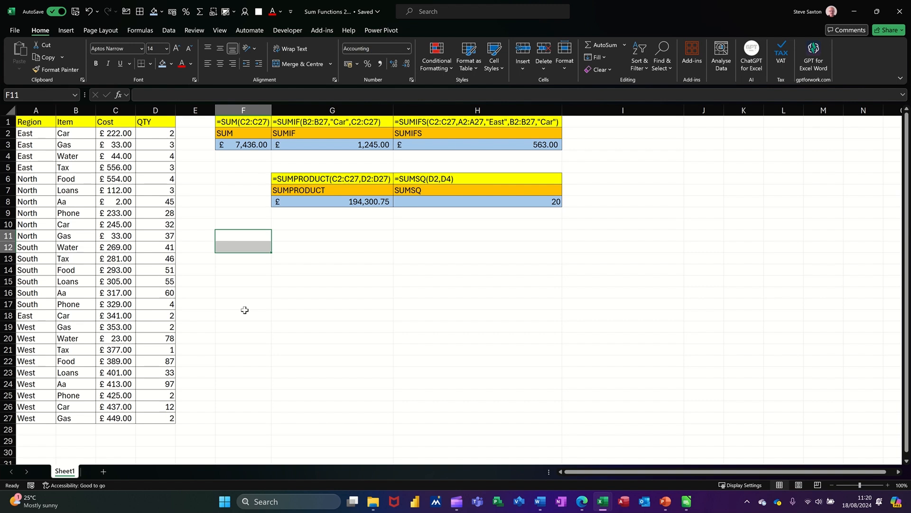
{"action": "left_click", "coordinate": [239, 238]}
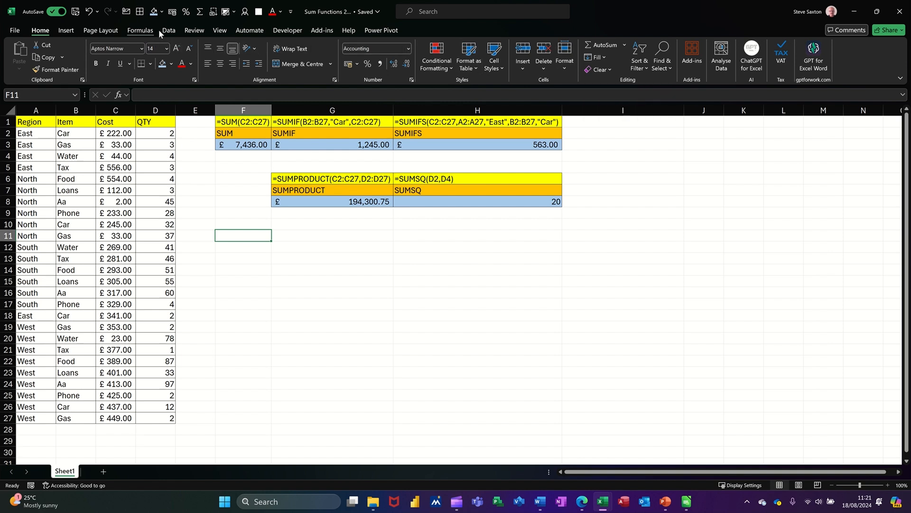
{"action": "left_click", "coordinate": [147, 33]}
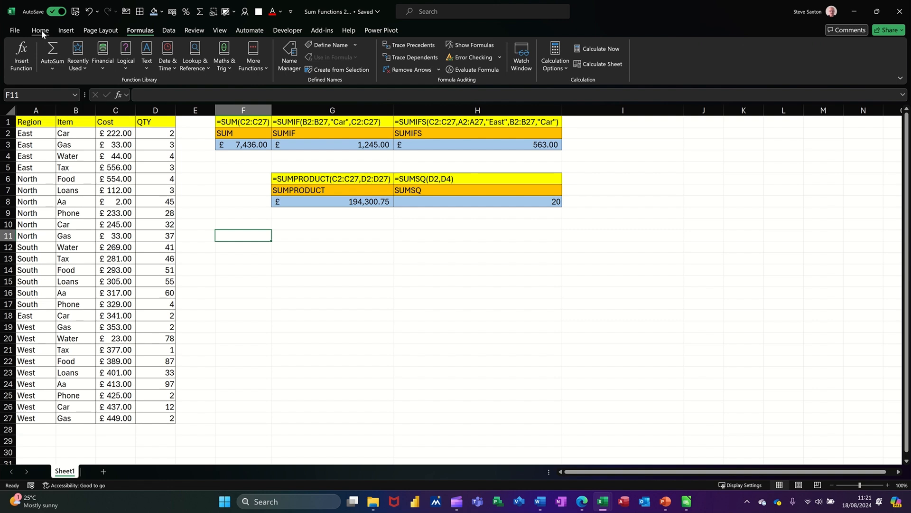
{"action": "left_click", "coordinate": [41, 30]}
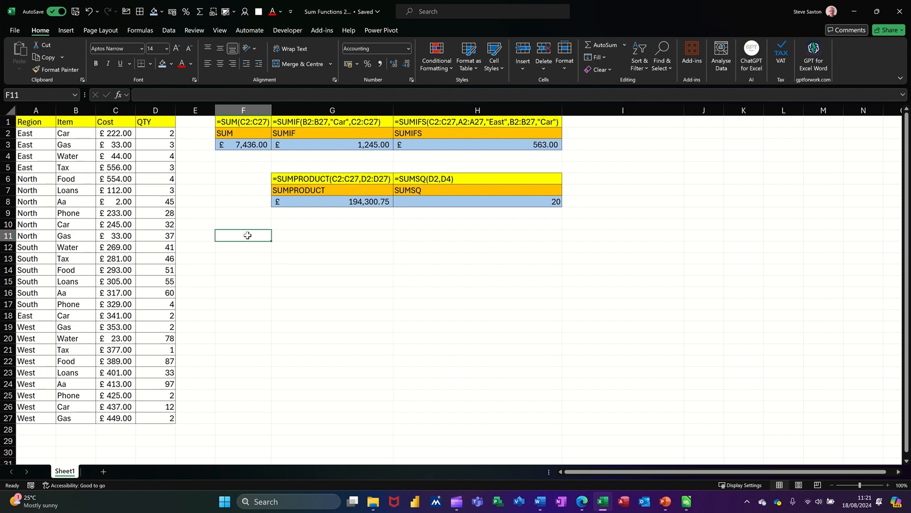
{"action": "left_click", "coordinate": [597, 45]}
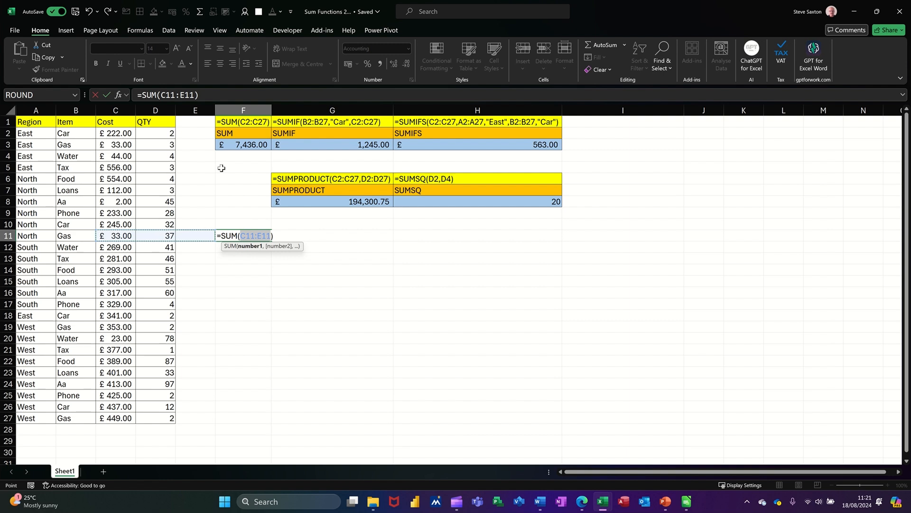
{"action": "left_click", "coordinate": [94, 95]}
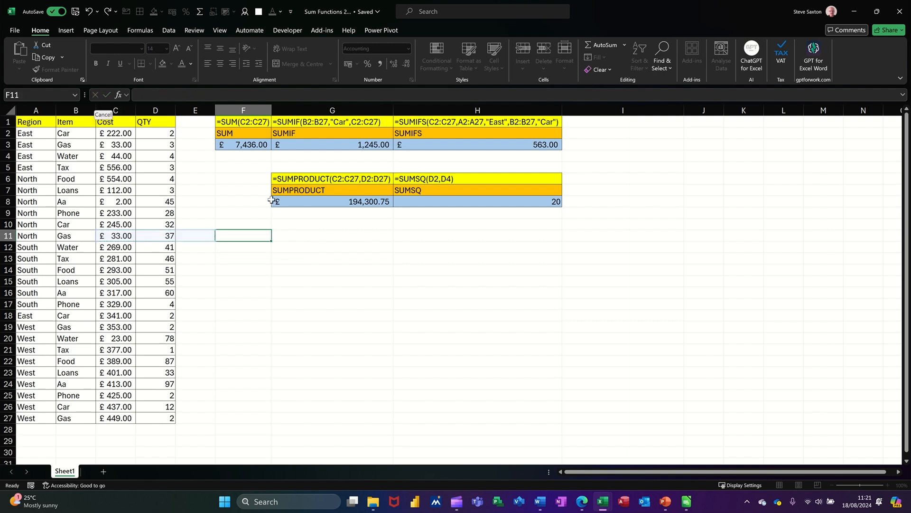
{"action": "left_click", "coordinate": [463, 280]}
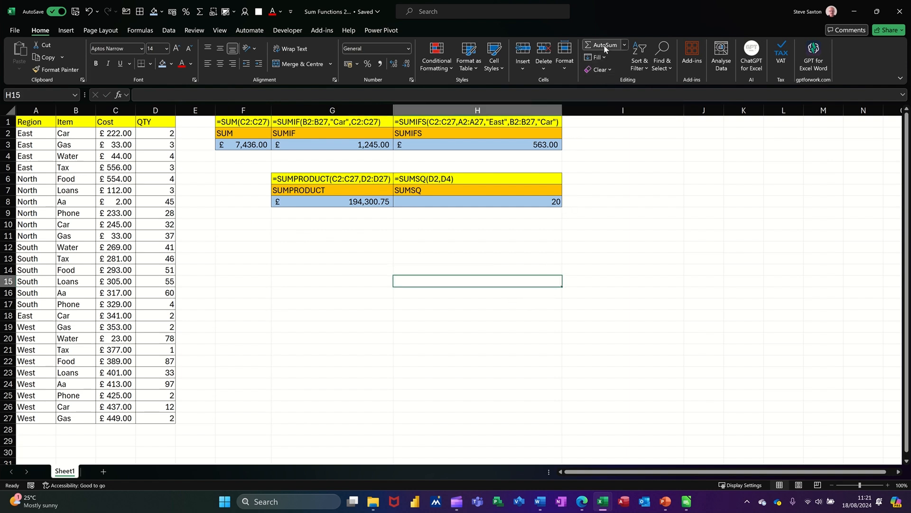
{"action": "left_click", "coordinate": [664, 268]}
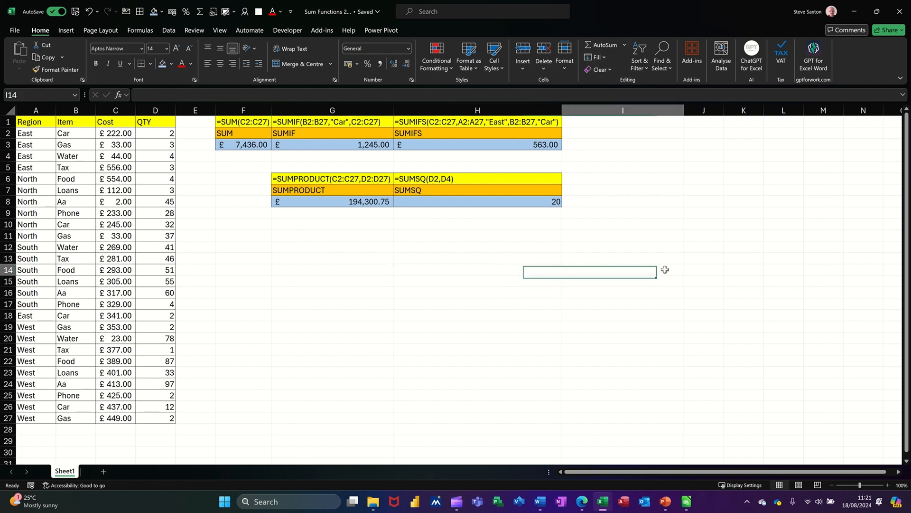
{"action": "left_click", "coordinate": [606, 46]}
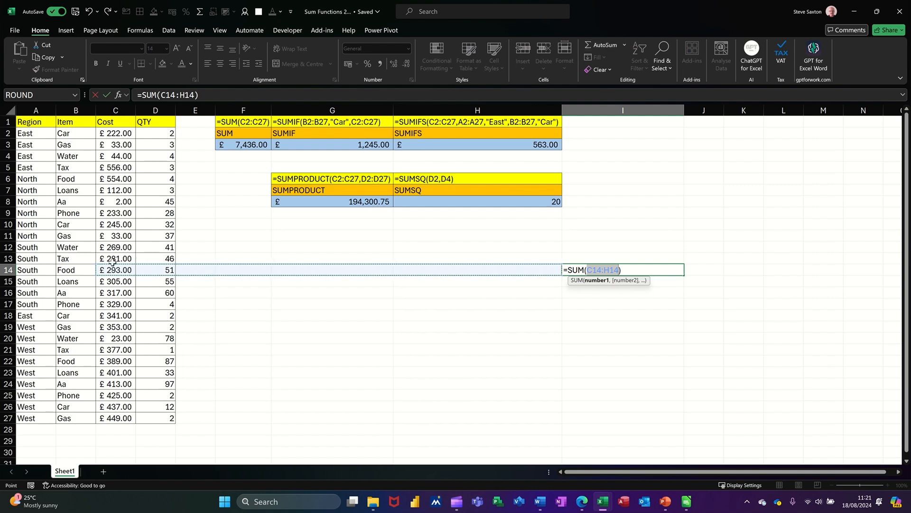
{"action": "left_click", "coordinate": [95, 95]}
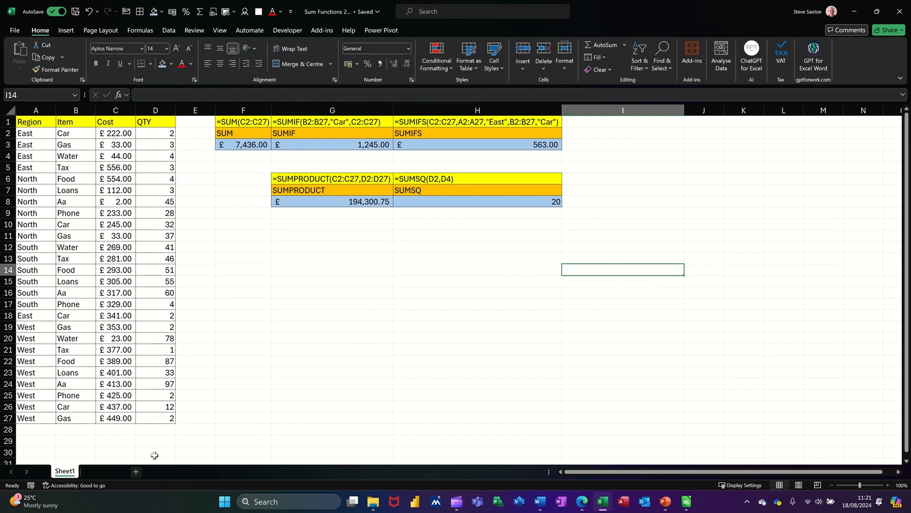
Add a new blank worksheet to the workbook and select cell J11 on it.
{"action": "left_click", "coordinate": [135, 472]}
{"action": "left_click", "coordinate": [382, 236]}
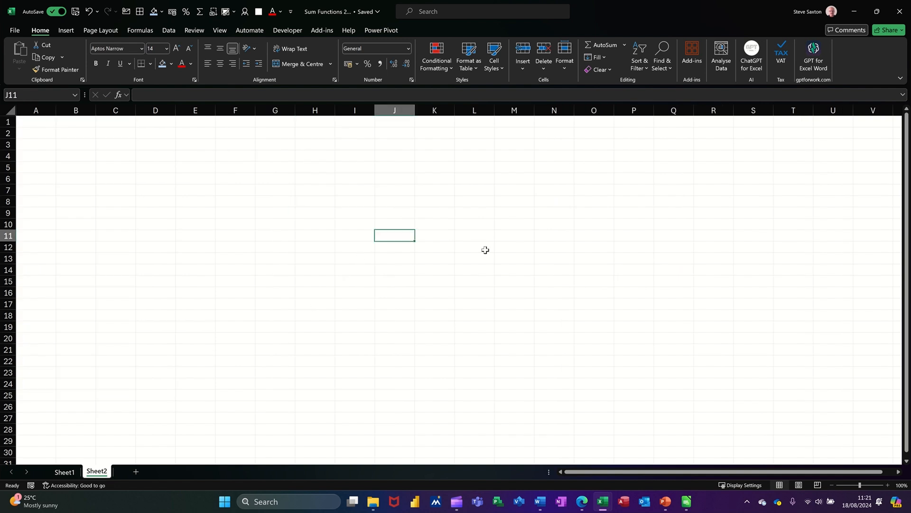
{"action": "left_click", "coordinate": [602, 45]}
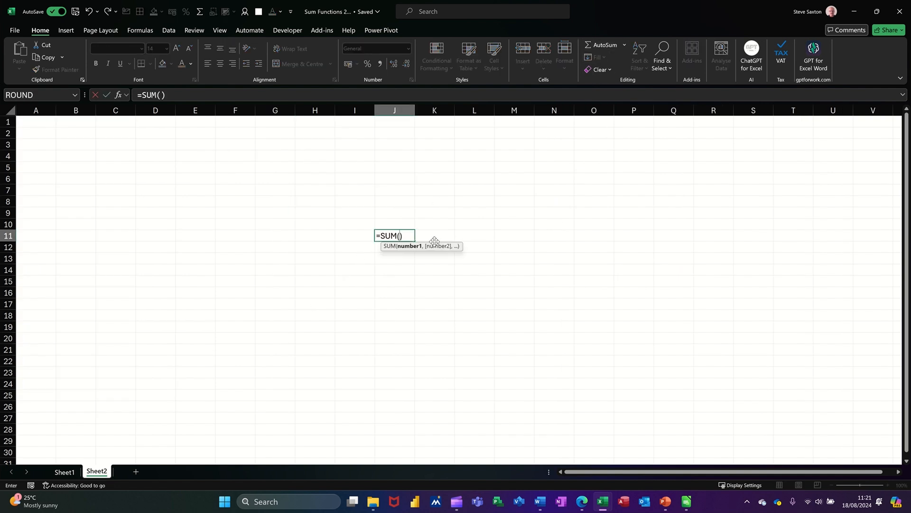
{"action": "left_click_drag", "start_coordinate": [500, 272], "coordinate": [526, 318]}
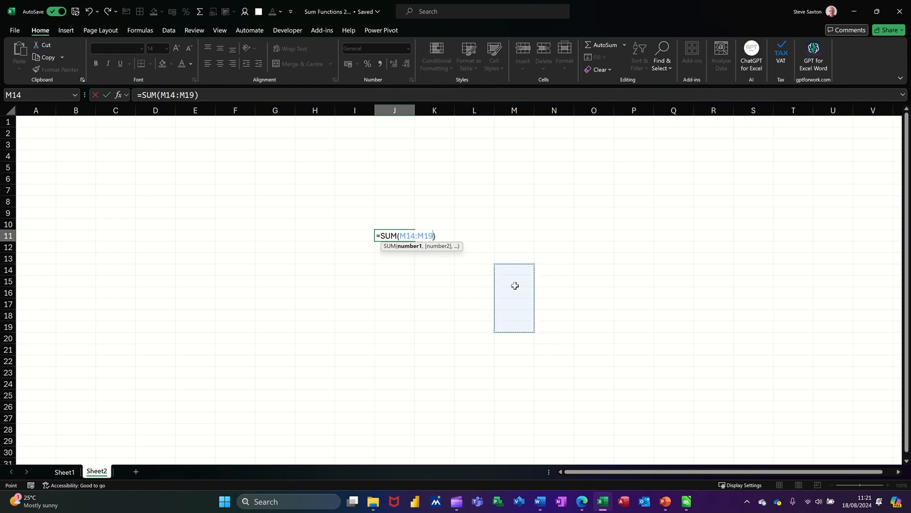
{"action": "left_click_drag", "start_coordinate": [234, 197], "coordinate": [238, 280]}
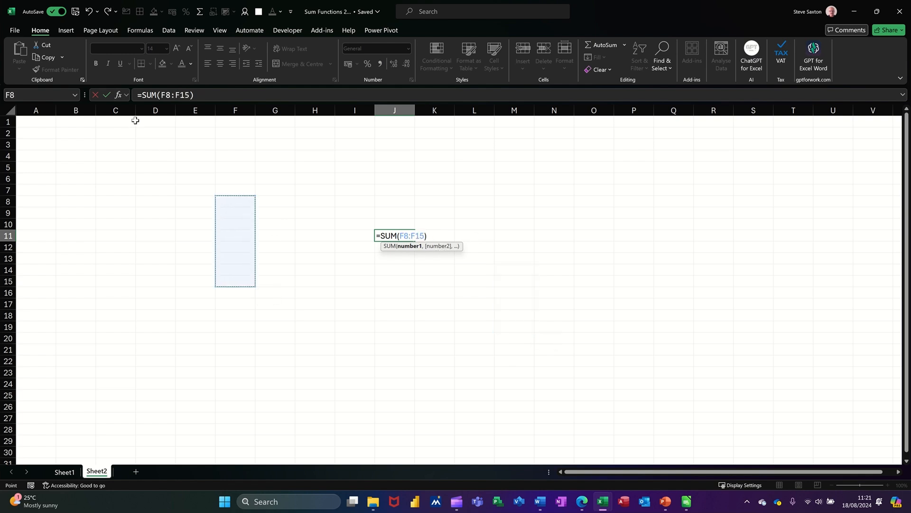
{"action": "left_click", "coordinate": [96, 94]}
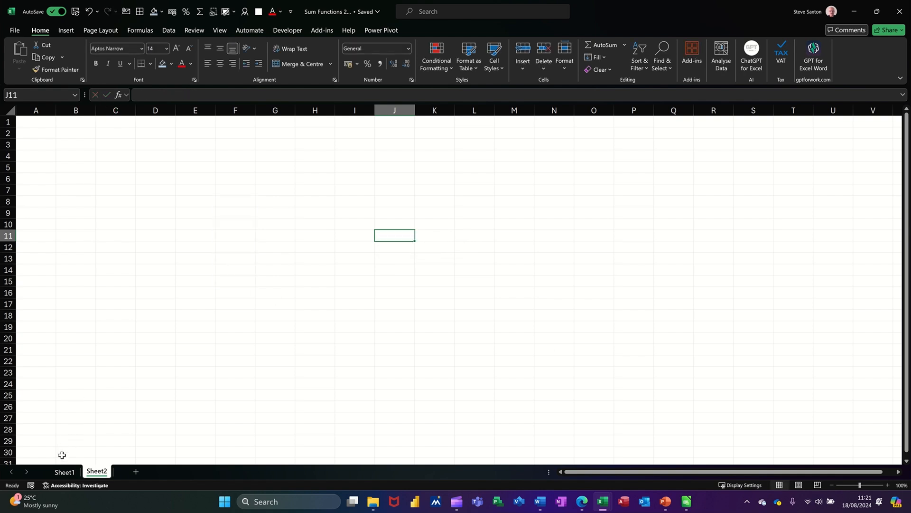
Return to Sheet1, total the Cost values C2:C27 in cell F10 with AutoSum, and select the Cost values to check the sum.
{"action": "left_click", "coordinate": [64, 471]}
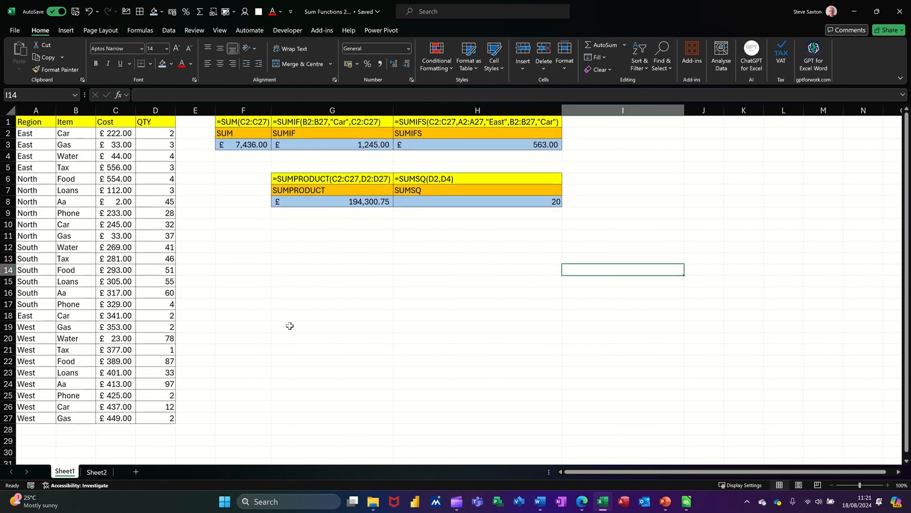
{"action": "left_click", "coordinate": [241, 224]}
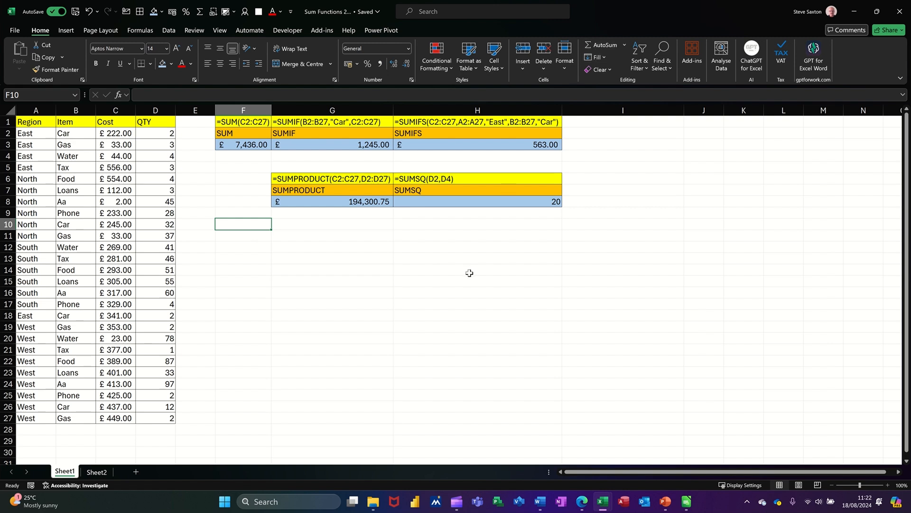
{"action": "key", "text": "alt+equal"}
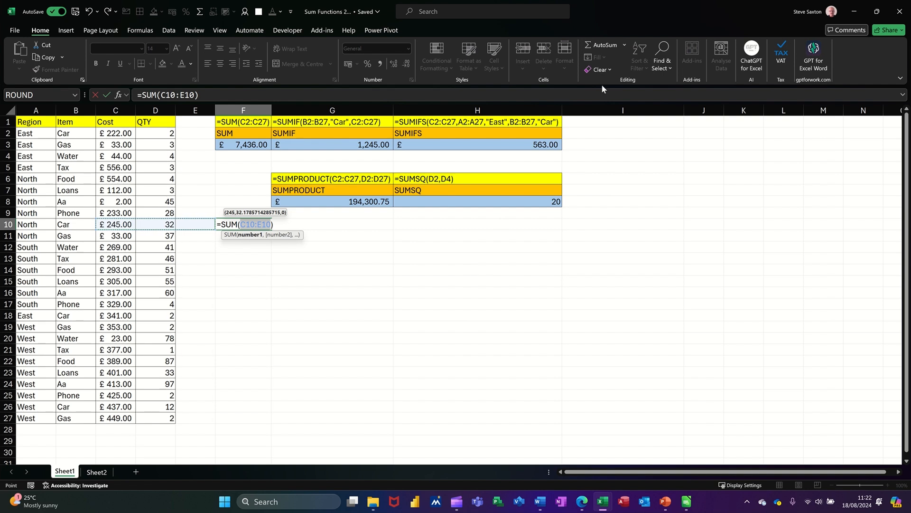
{"action": "left_click", "coordinate": [111, 138]}
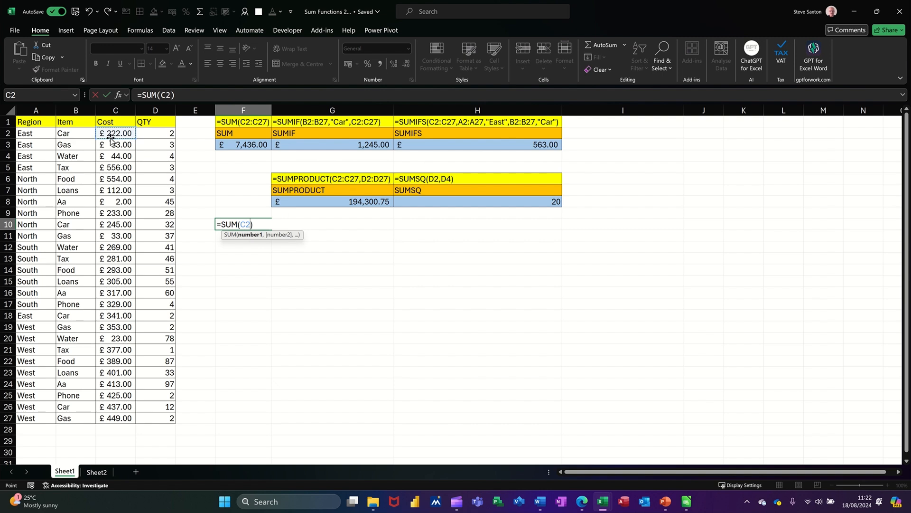
{"action": "key", "text": "ctrl+shift+Down"}
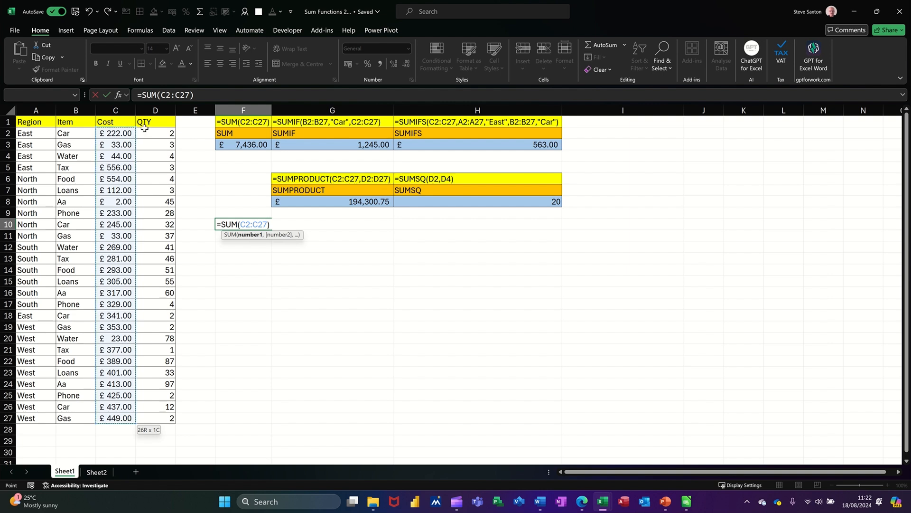
{"action": "left_click", "coordinate": [105, 95]}
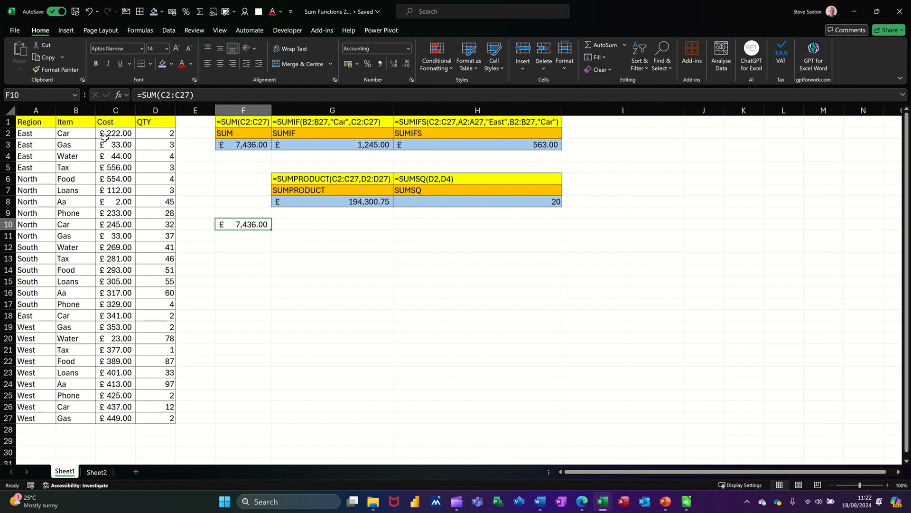
{"action": "left_click_drag", "start_coordinate": [105, 136], "coordinate": [115, 420]}
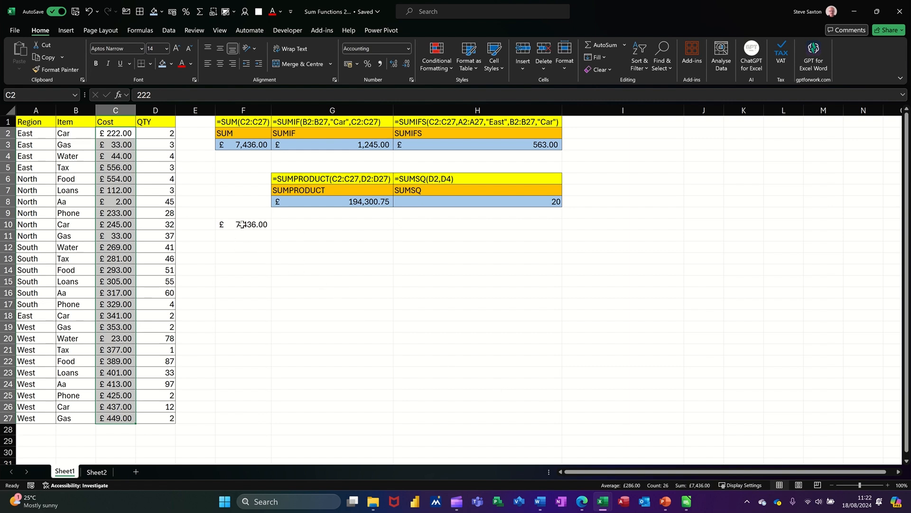
Enter =SUMIF(B2:B27,"Car",C2:C27) in cell G10 and apply the Accounting number format in pounds.
{"action": "left_click", "coordinate": [307, 227]}
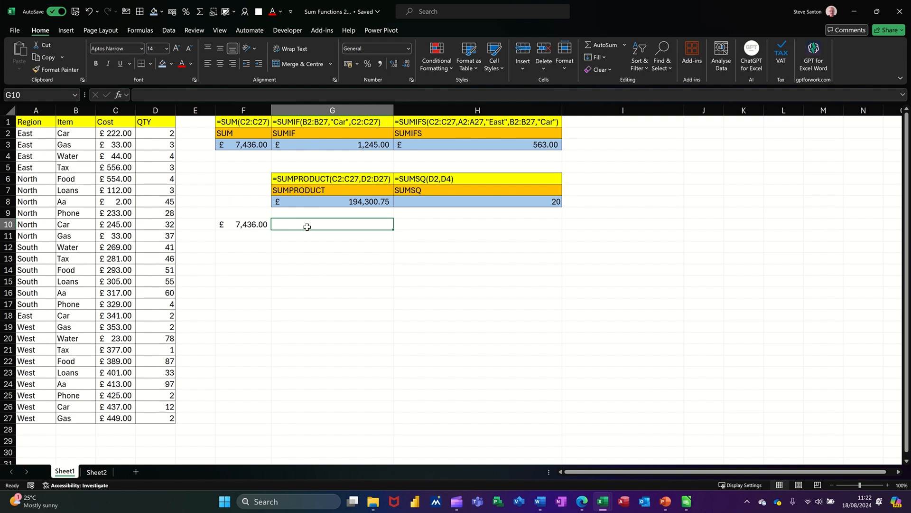
{"action": "type", "text": "=su"}
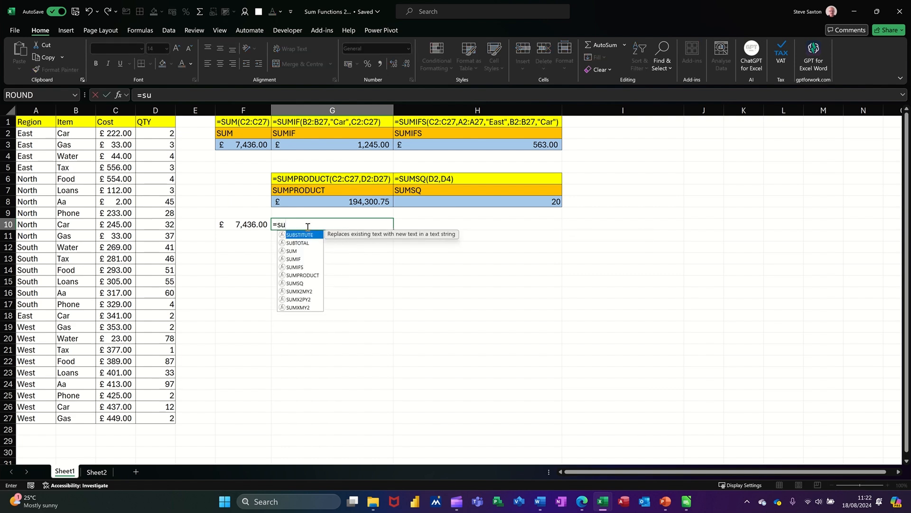
{"action": "type", "text": "mif"}
{"action": "key", "text": "Tab"}
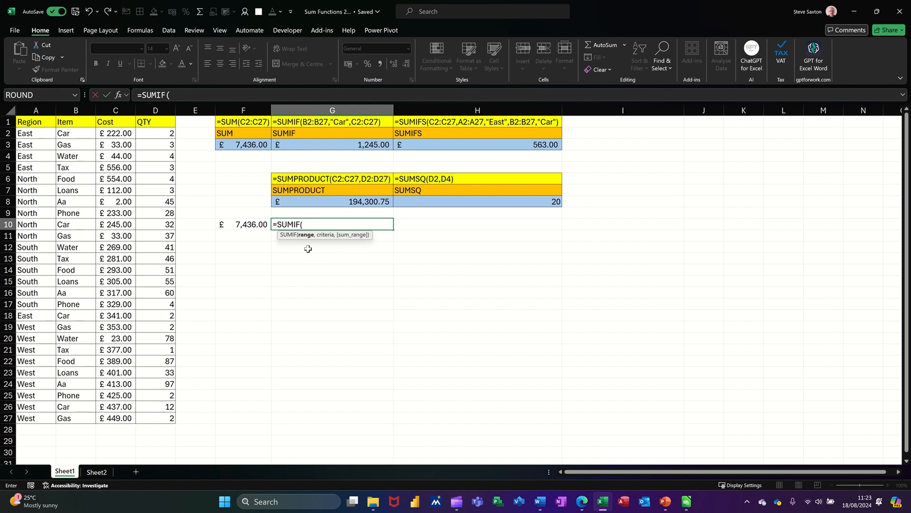
{"action": "left_click_drag", "start_coordinate": [69, 135], "coordinate": [71, 414]}
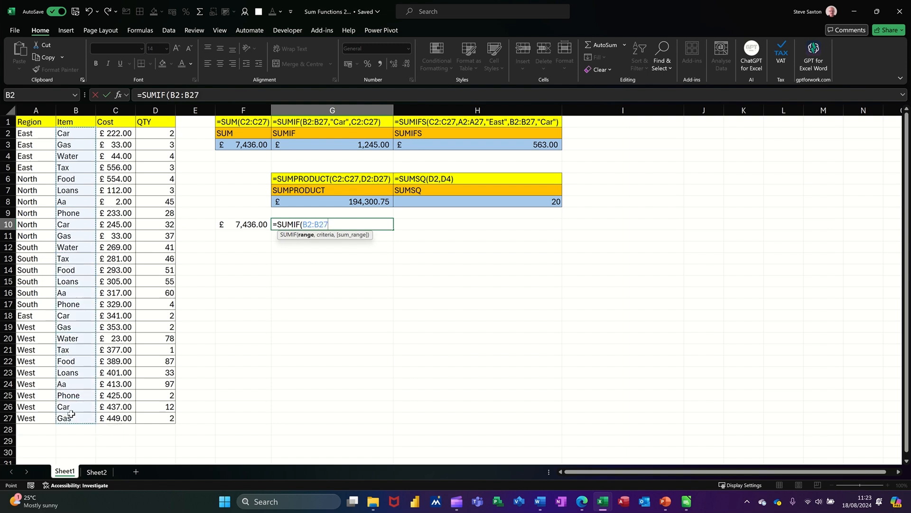
{"action": "type", "text": ","}
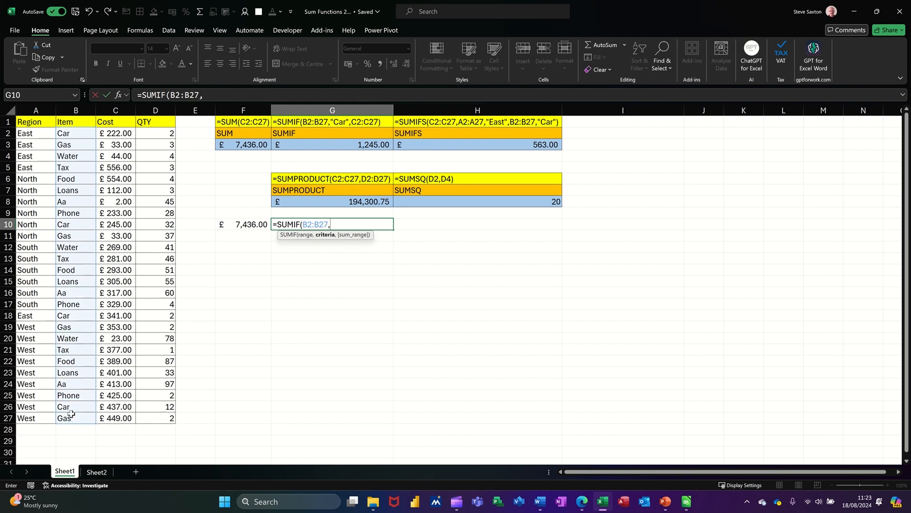
{"action": "type", "text": "\"Car\","}
{"action": "left_click_drag", "start_coordinate": [116, 135], "coordinate": [125, 414]}
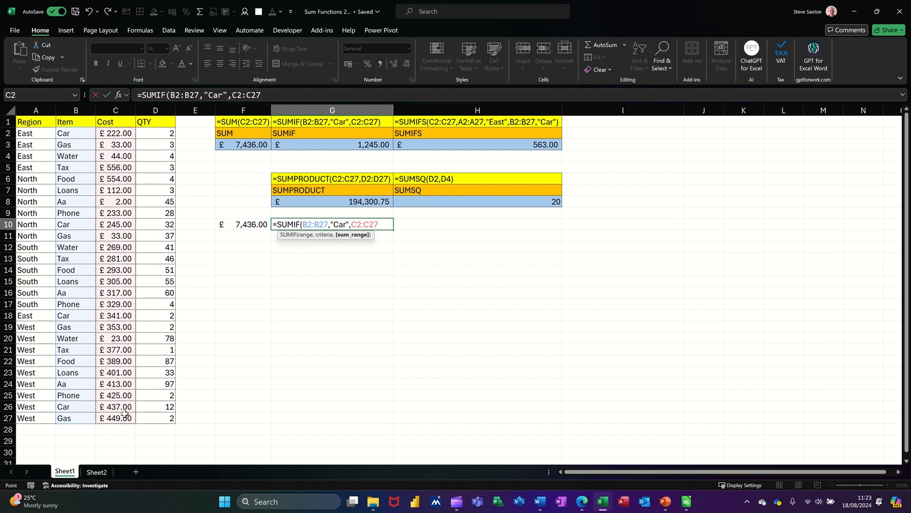
{"action": "type", "text": ")"}
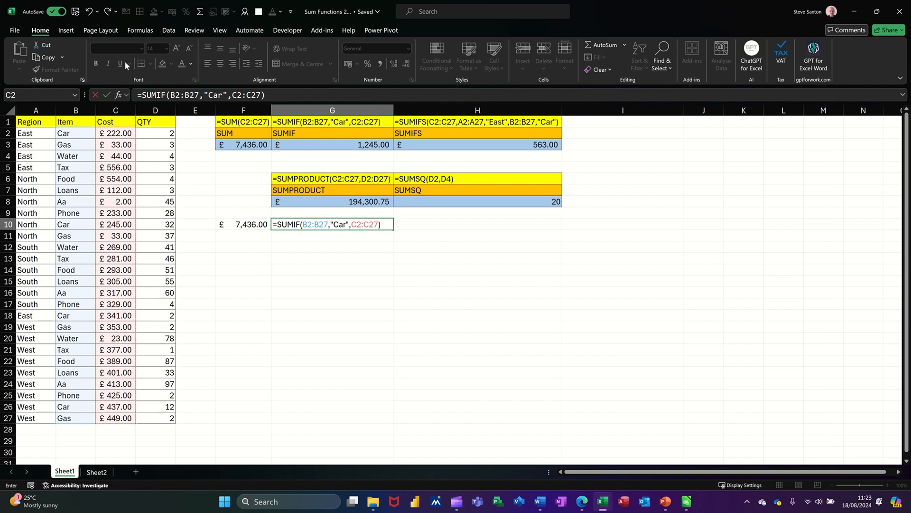
{"action": "left_click", "coordinate": [106, 95]}
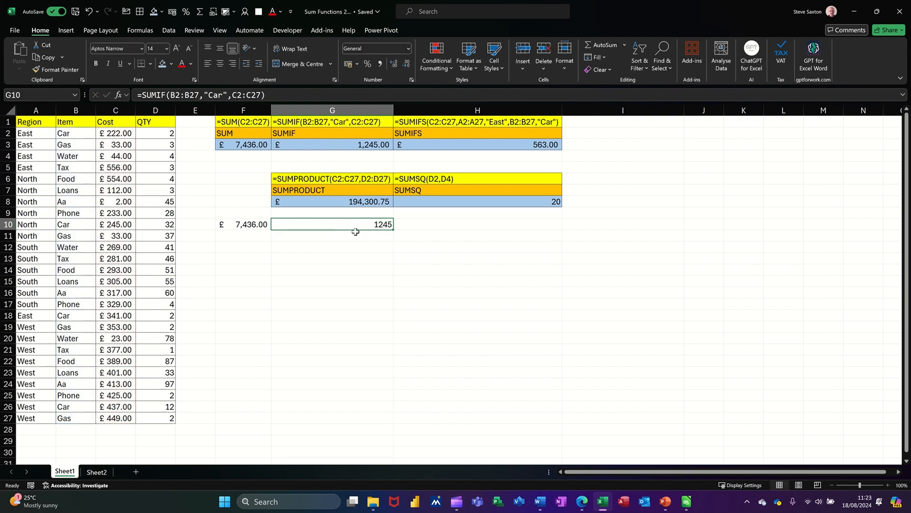
{"action": "left_click", "coordinate": [347, 65]}
Enter =SUMIFS(C2:C27,A2:A27,"East",B2:B27,"Car") in cell H10 and apply the Accounting number format in pounds.
{"action": "left_click", "coordinate": [454, 226]}
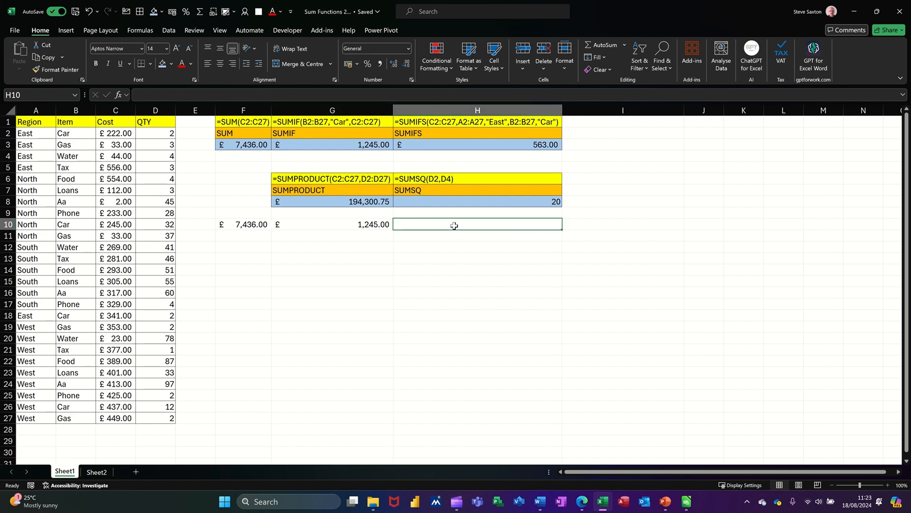
{"action": "type", "text": "=sumifs"}
{"action": "key", "text": "Tab"}
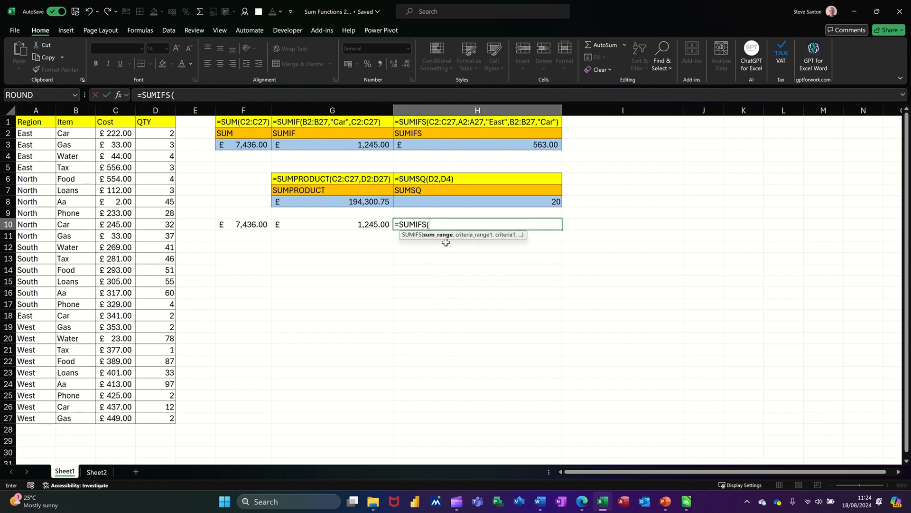
{"action": "left_click_drag", "start_coordinate": [117, 132], "coordinate": [112, 417]}
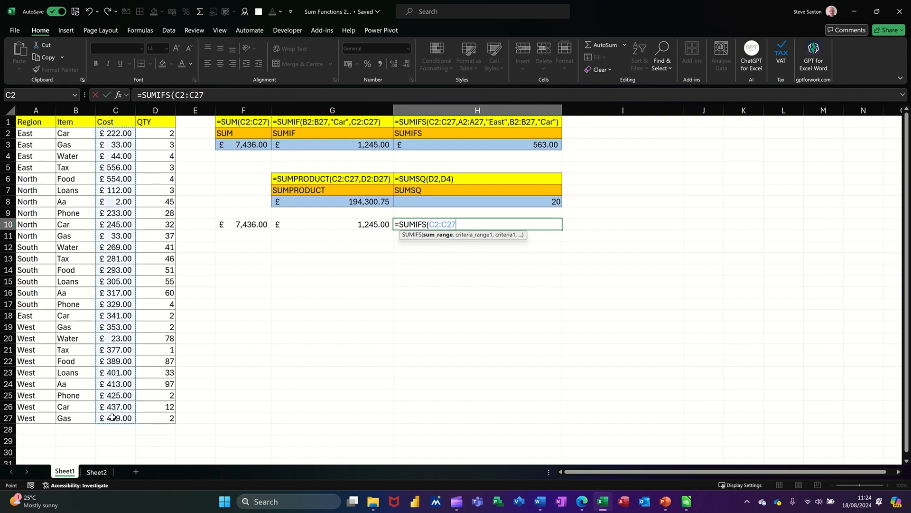
{"action": "type", "text": ","}
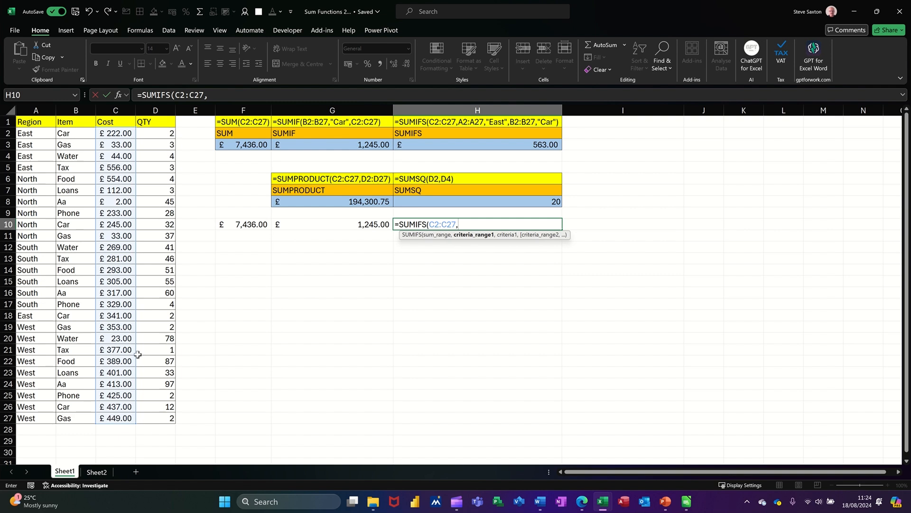
{"action": "left_click_drag", "start_coordinate": [35, 134], "coordinate": [39, 418]}
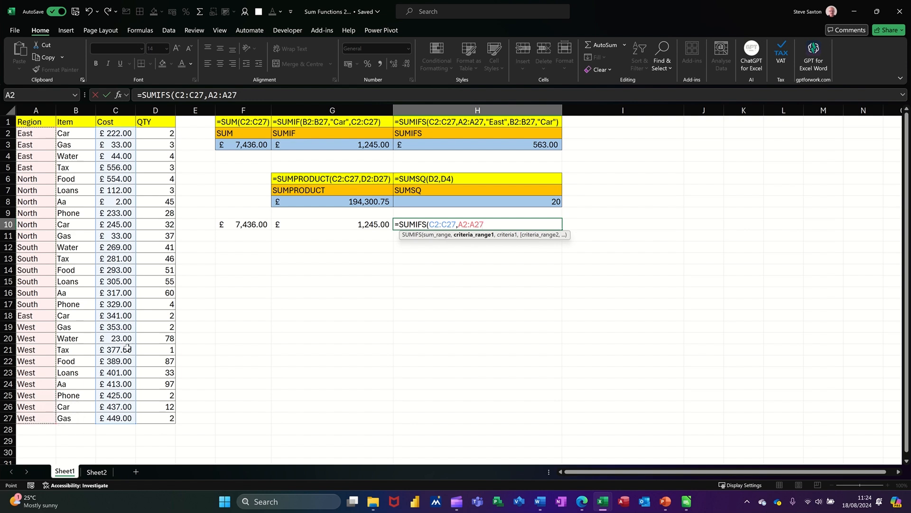
{"action": "type", "text": ",\"East"}
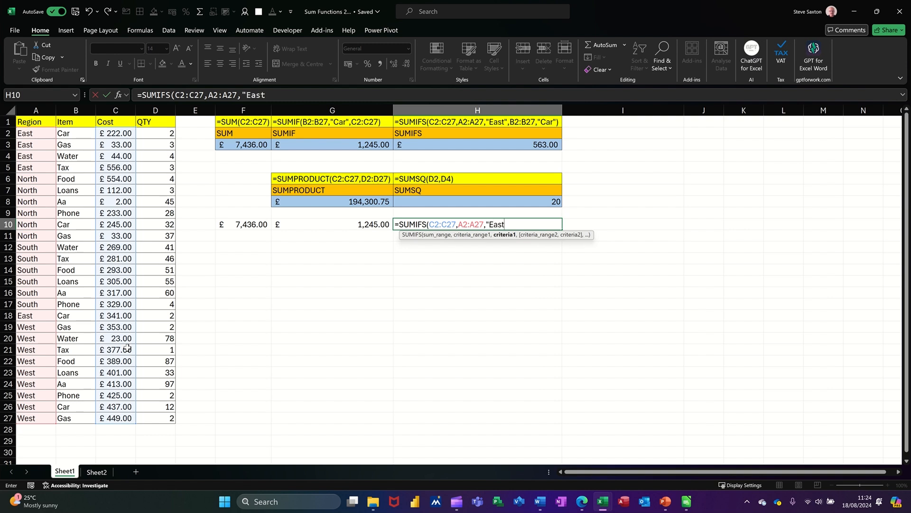
{"action": "type", "text": "\","}
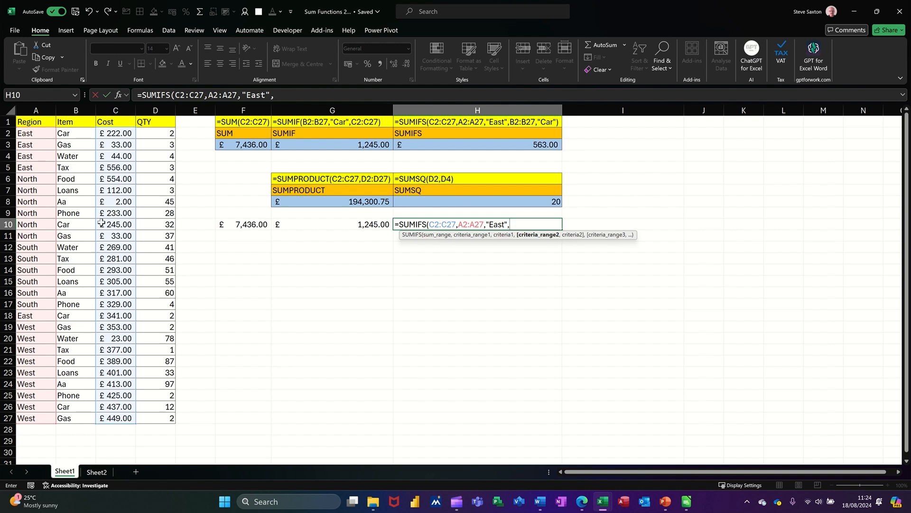
{"action": "left_click_drag", "start_coordinate": [75, 133], "coordinate": [75, 414]}
{"action": "type", "text": ",\"Car"}
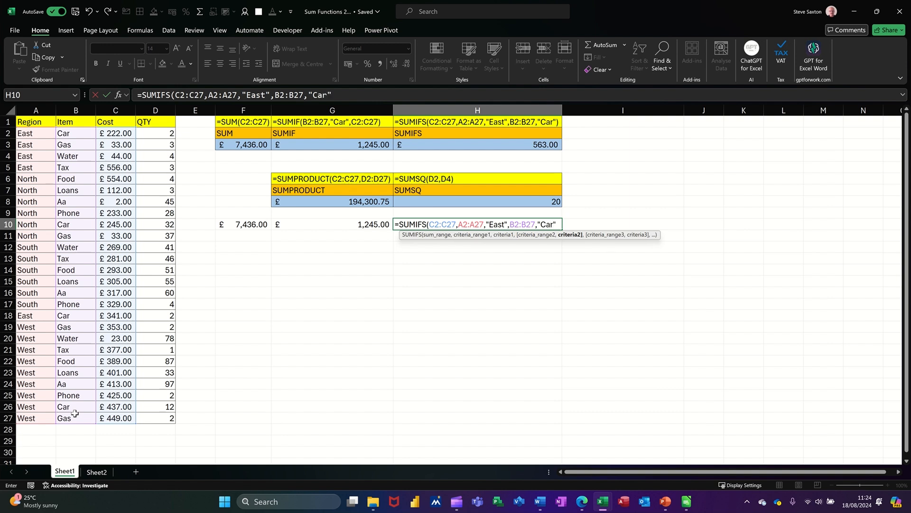
{"action": "type", "text": "\")"}
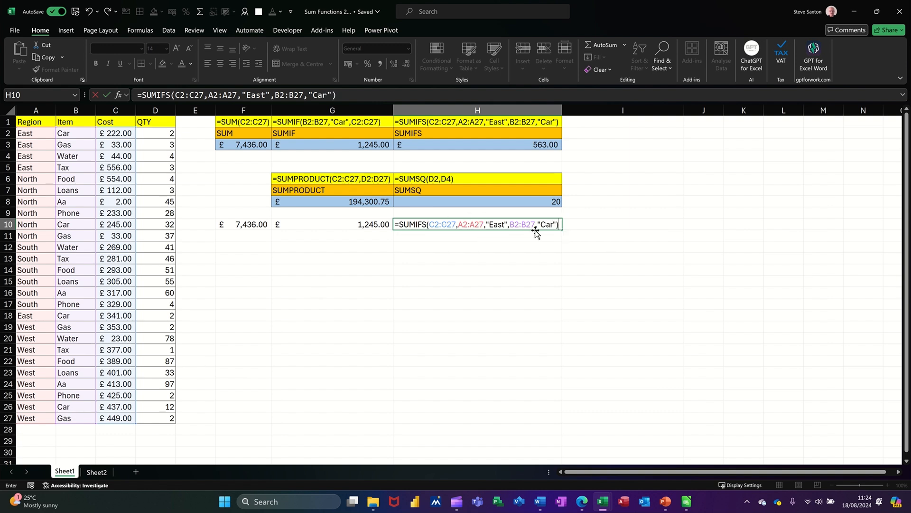
{"action": "left_click", "coordinate": [107, 95]}
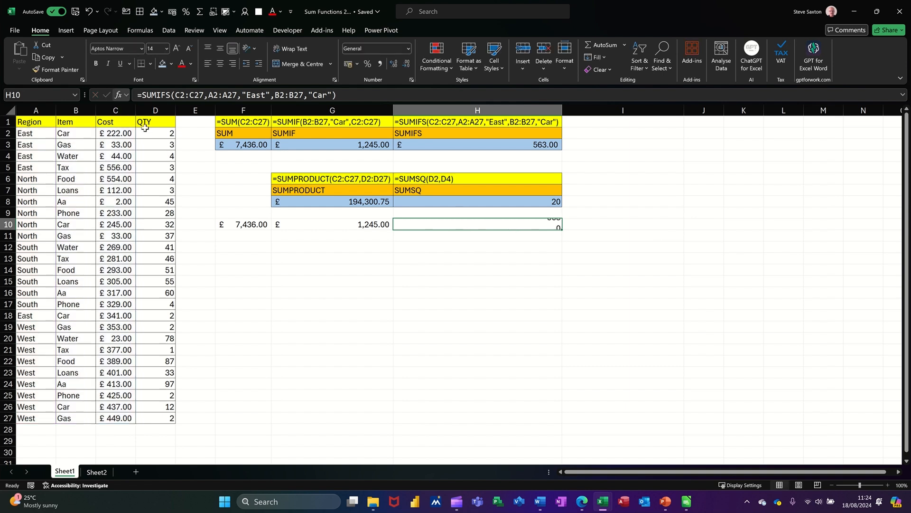
{"action": "left_click", "coordinate": [348, 64]}
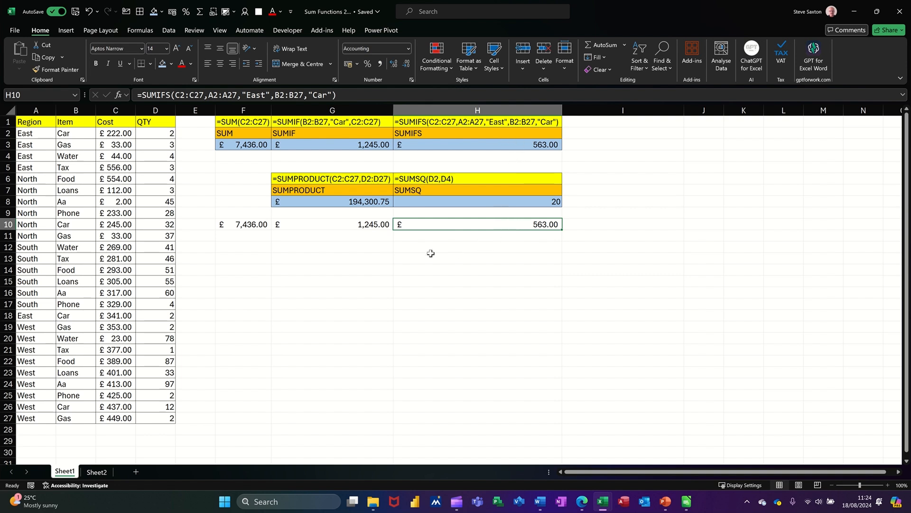
Enter =SUMPRODUCT(C2:C27,D2:D27) in cell G12 to sum the products of the Cost and QTY columns.
{"action": "left_click", "coordinate": [322, 247]}
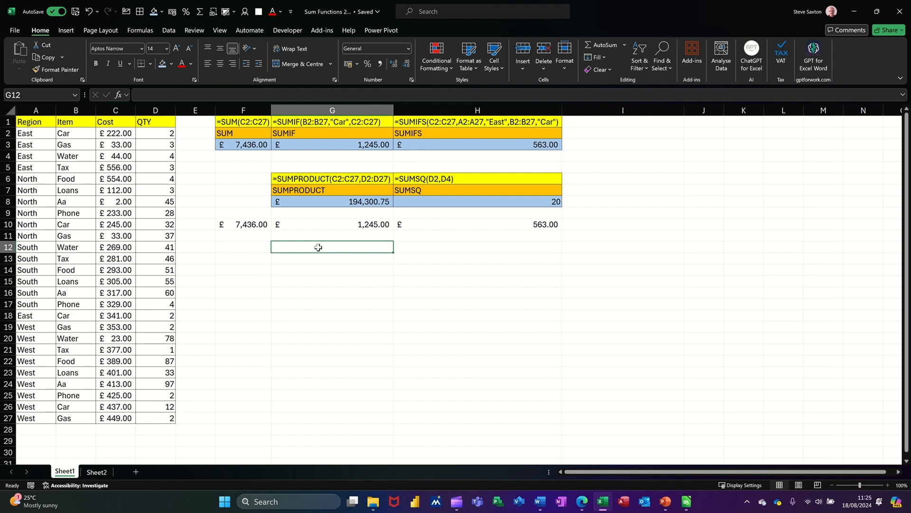
{"action": "type", "text": "=sump"}
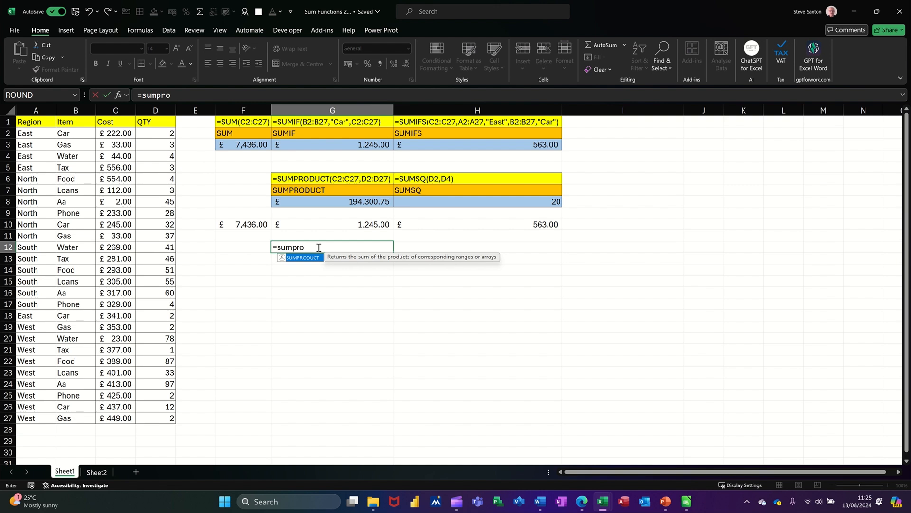
{"action": "type", "text": "ro"}
{"action": "key", "text": "Tab"}
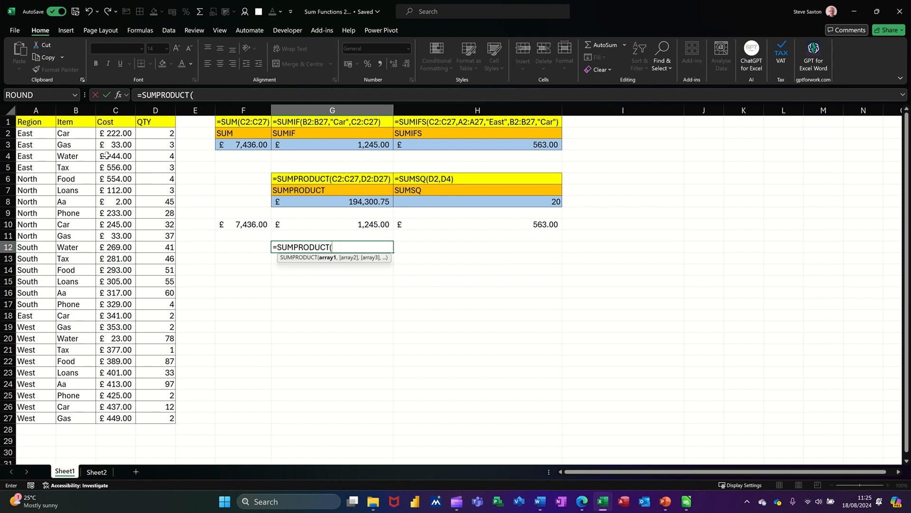
{"action": "left_click_drag", "start_coordinate": [108, 135], "coordinate": [118, 418]}
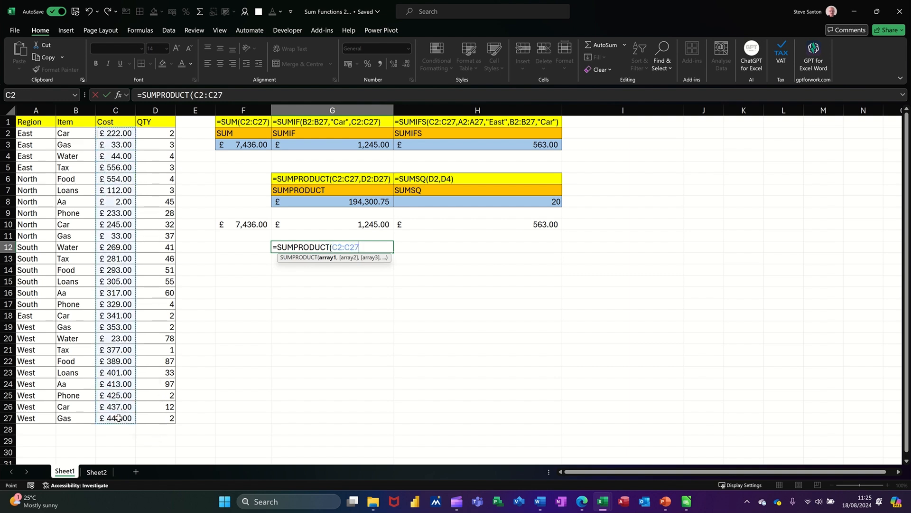
{"action": "type", "text": ","}
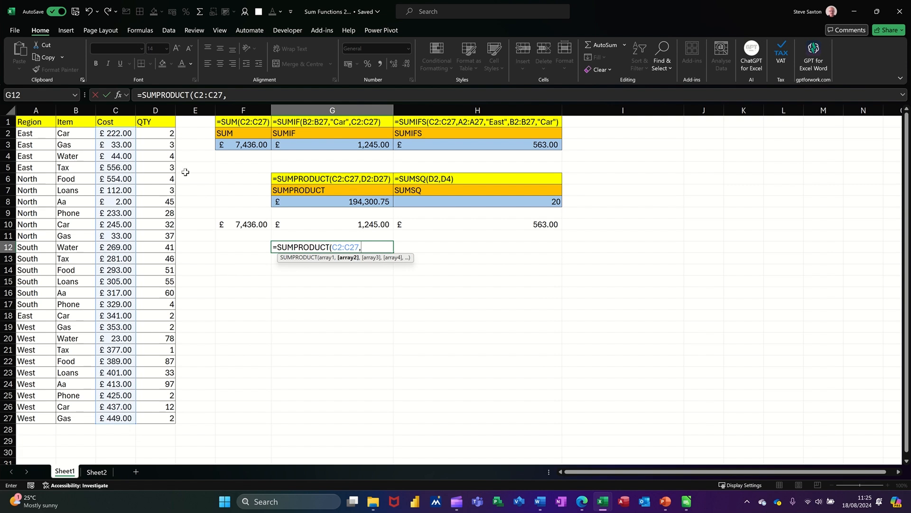
{"action": "left_click_drag", "start_coordinate": [155, 133], "coordinate": [162, 420]}
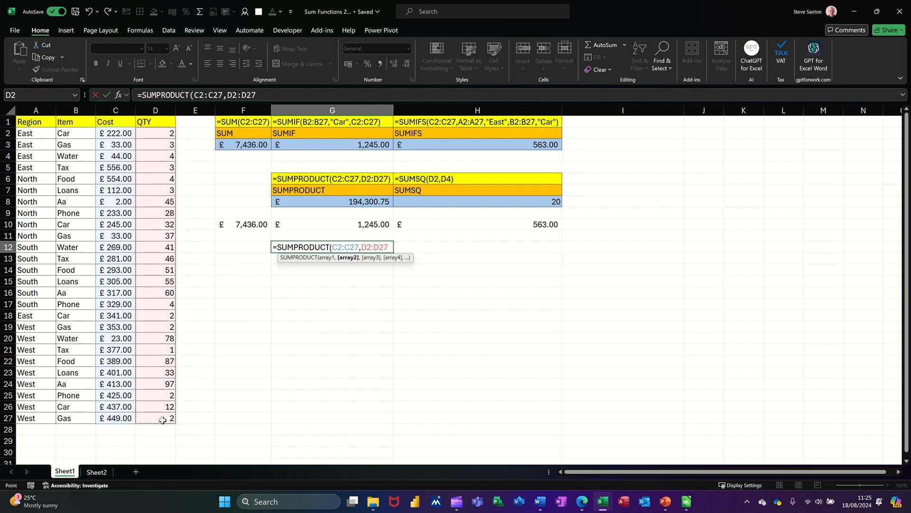
{"action": "type", "text": ")"}
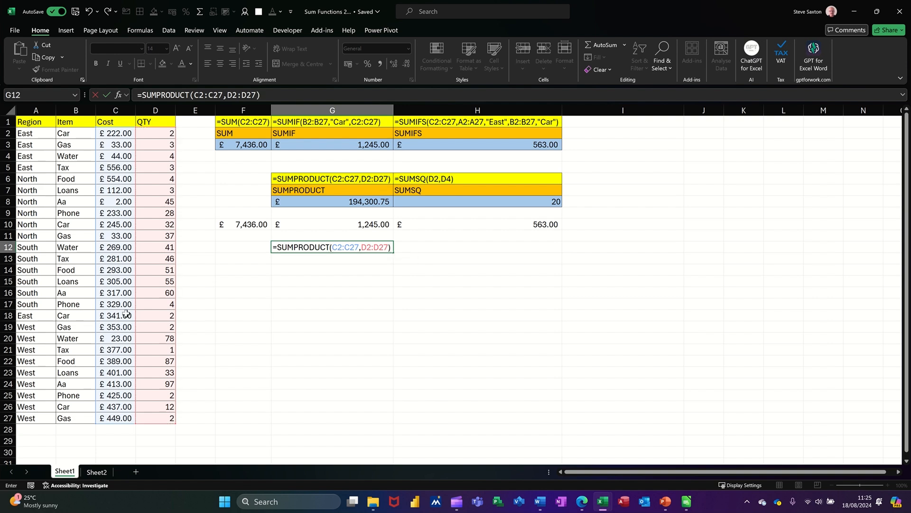
{"action": "left_click", "coordinate": [106, 95]}
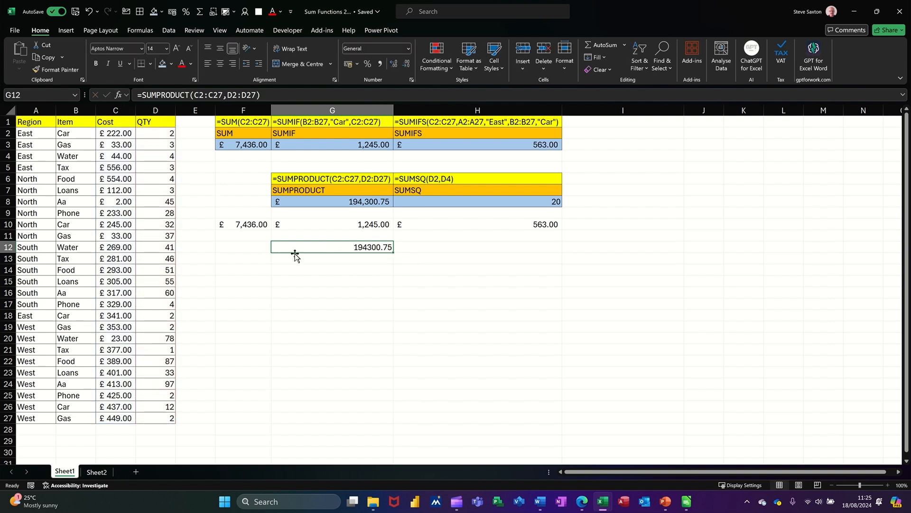
Enter =C2*D2 in cell E2 and fill the formula down to E27.
{"action": "left_click", "coordinate": [196, 134]}
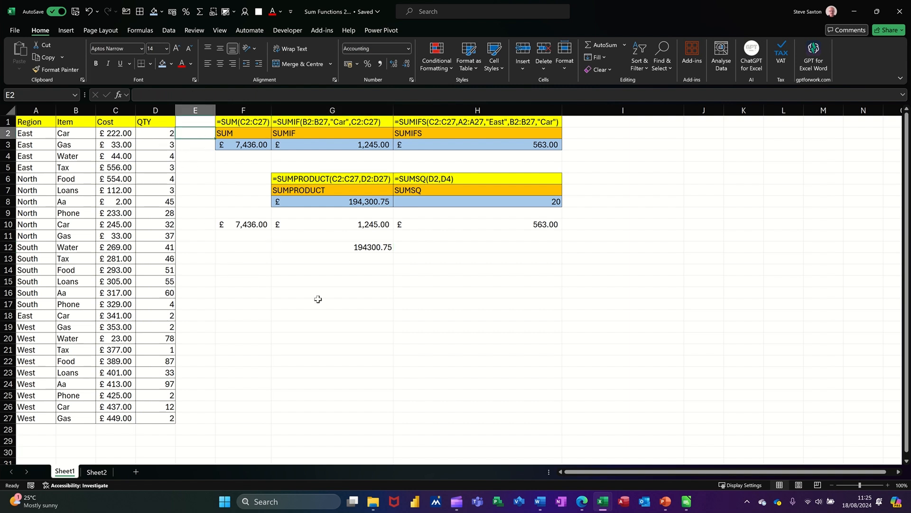
{"action": "type", "text": "="}
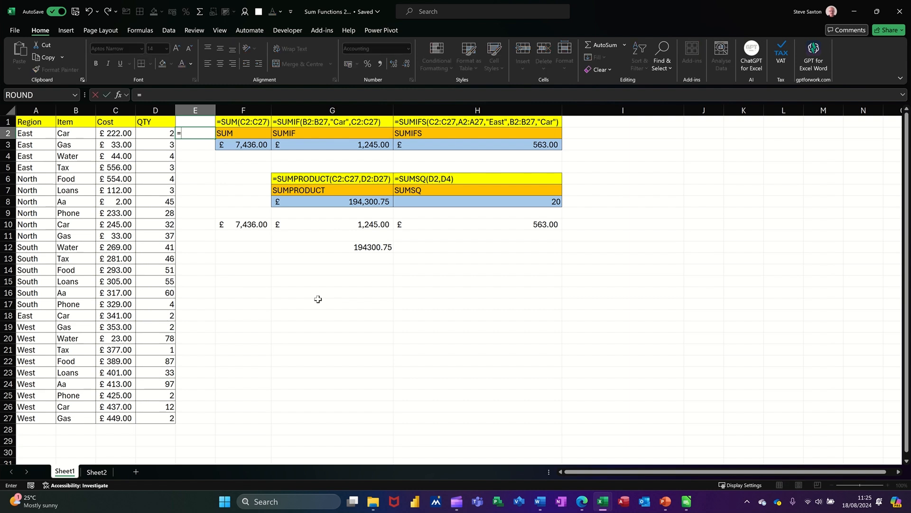
{"action": "left_click", "coordinate": [116, 136]}
{"action": "type", "text": "*"}
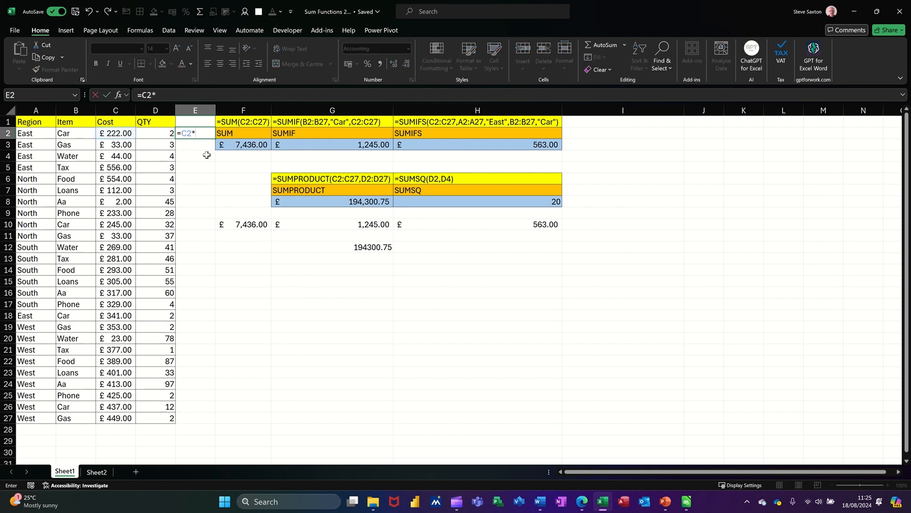
{"action": "left_click", "coordinate": [167, 134]}
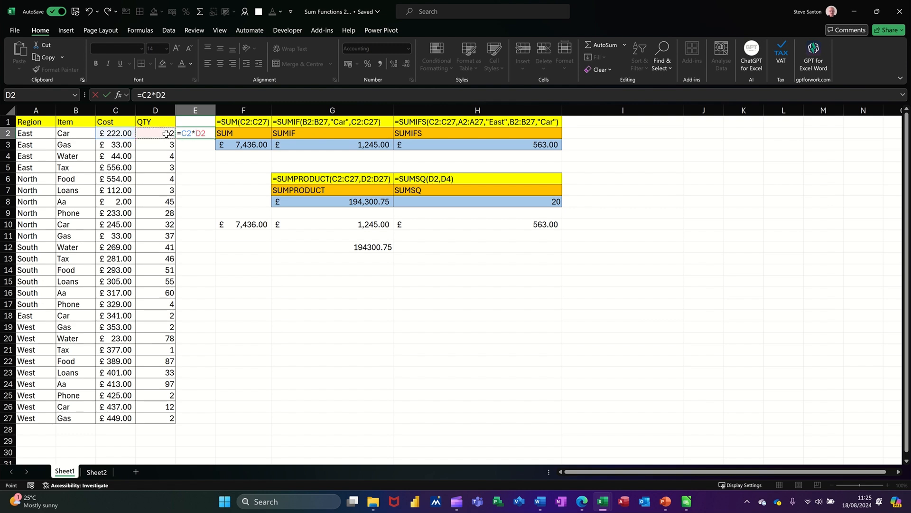
{"action": "left_click", "coordinate": [107, 94]}
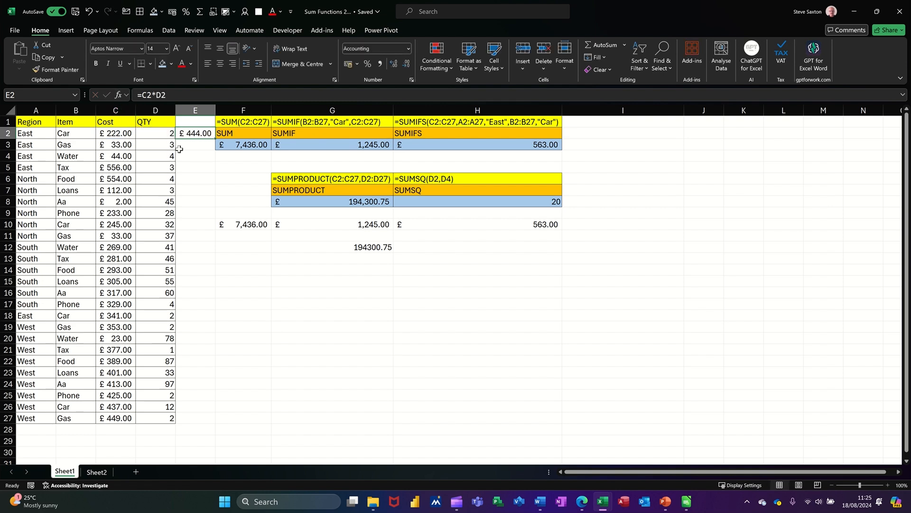
{"action": "double_click", "coordinate": [214, 139]}
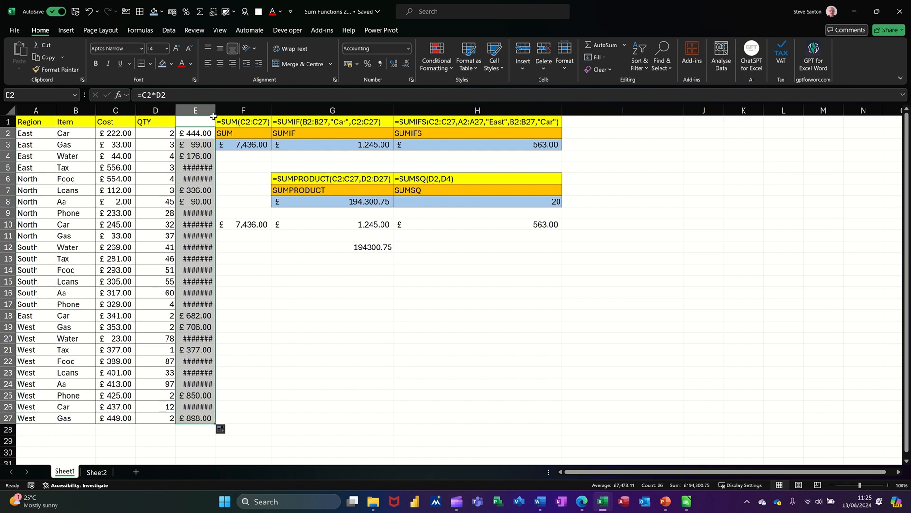
Total the row products E2:E27 in cell E28 with AutoSum and select G12 to compare it with the SUMPRODUCT formula.
{"action": "left_click", "coordinate": [191, 428]}
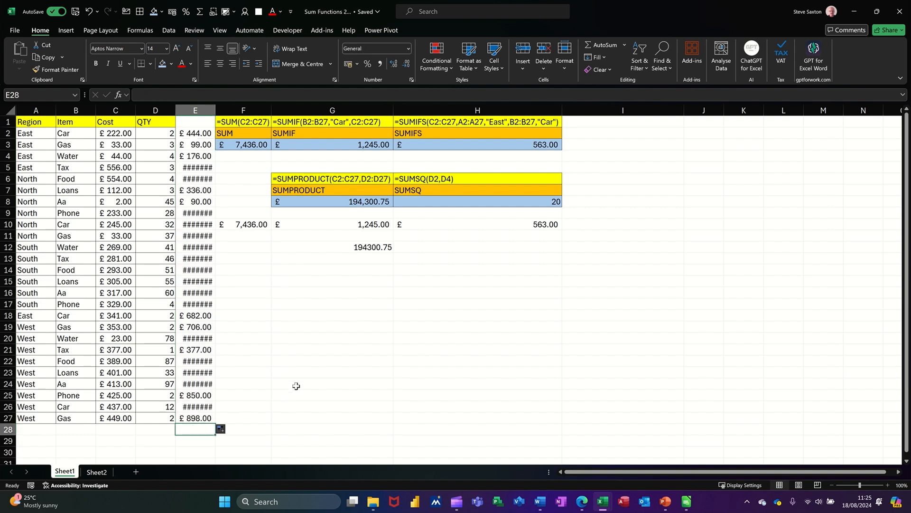
{"action": "key", "text": "alt+equal"}
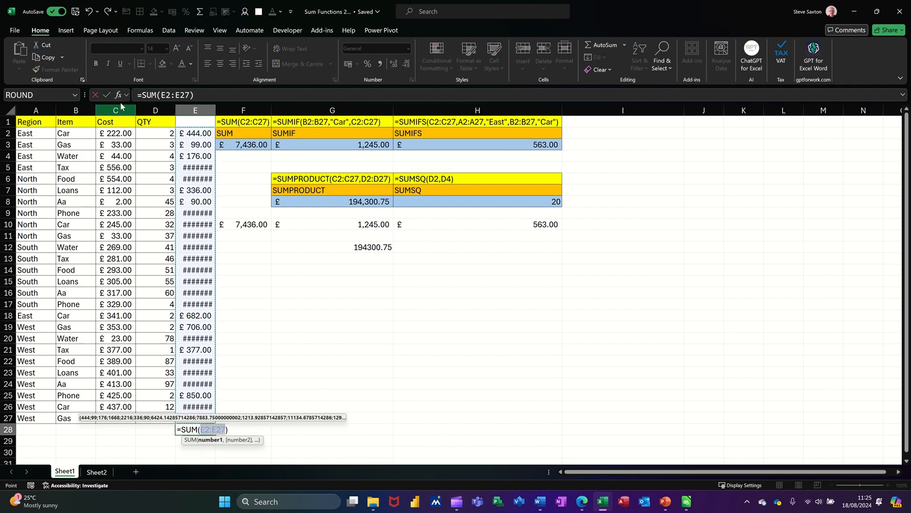
{"action": "left_click", "coordinate": [107, 94]}
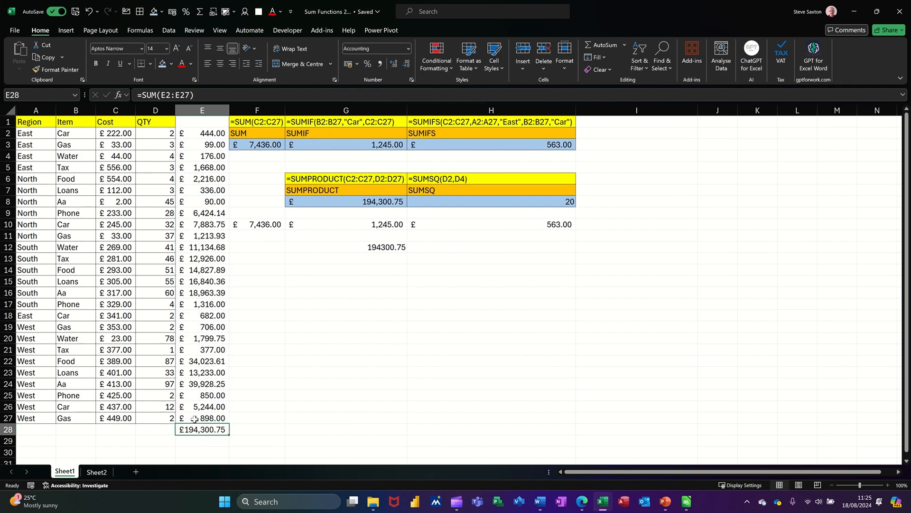
{"action": "left_click", "coordinate": [345, 248]}
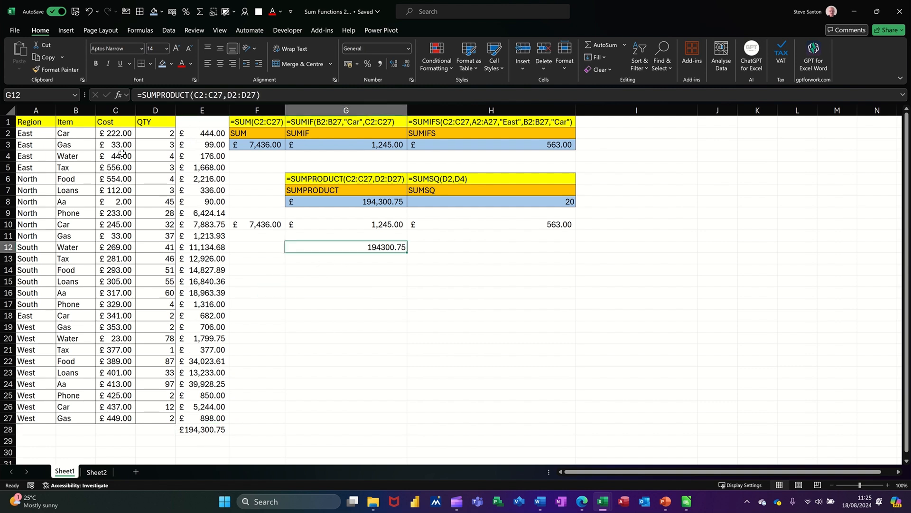
Clear the row products and their total in E2:E28 and the SUMPRODUCT formula in G12.
{"action": "left_click_drag", "start_coordinate": [209, 135], "coordinate": [205, 426]}
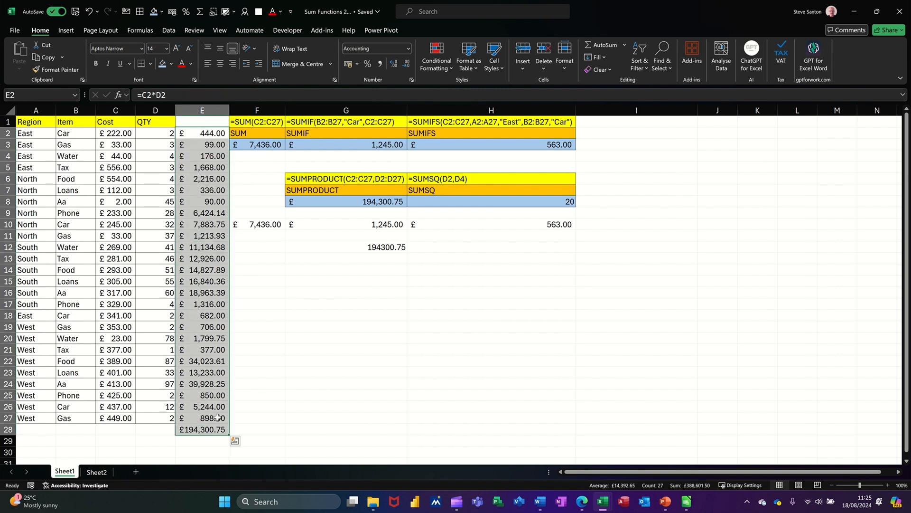
{"action": "key", "text": "Delete"}
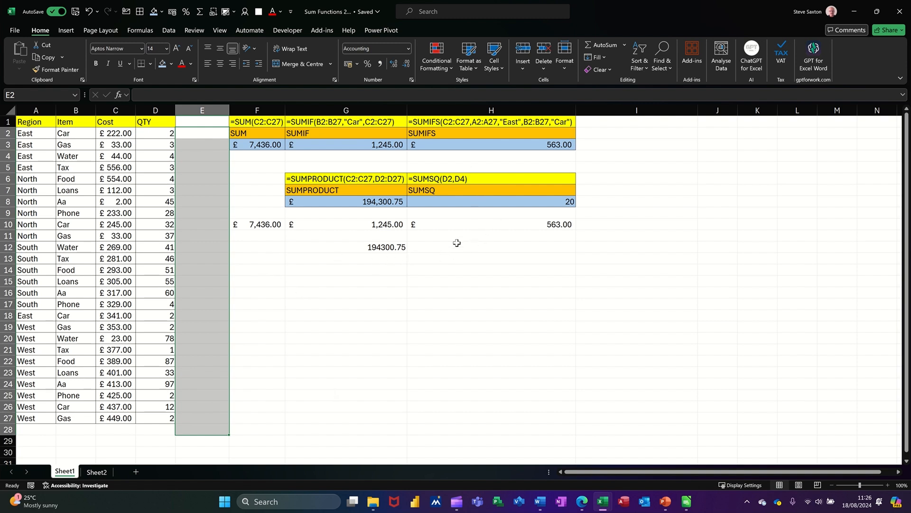
{"action": "left_click", "coordinate": [384, 245]}
{"action": "key", "text": "Delete"}
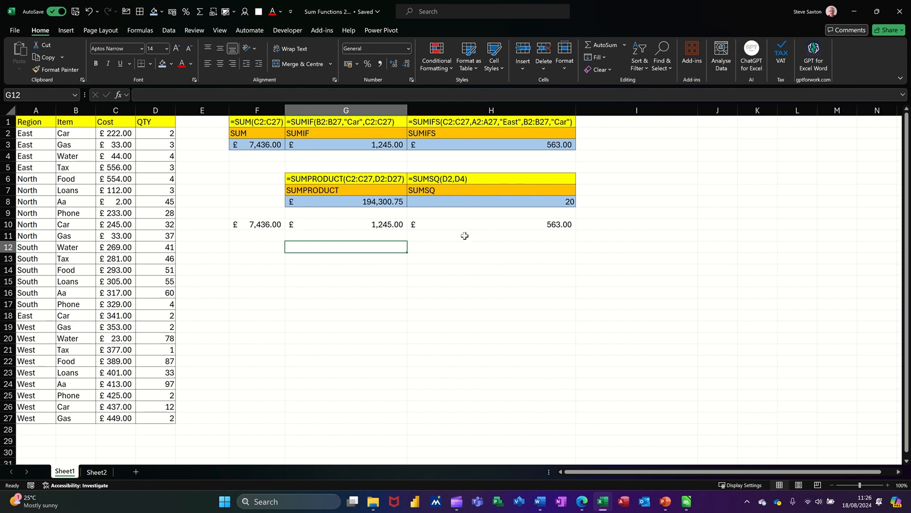
Enter =SUMSQ(D2) in cell H12 to square the first QTY value.
{"action": "left_click", "coordinate": [469, 253]}
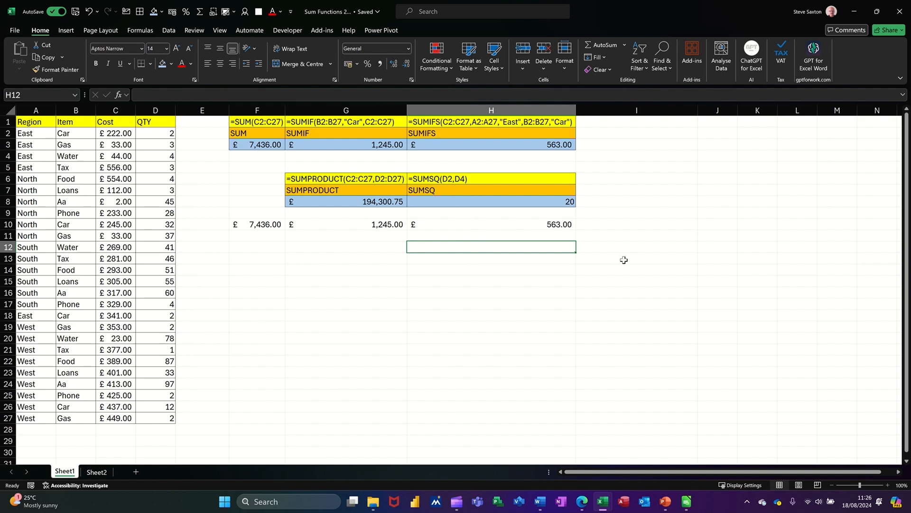
{"action": "type", "text": "="}
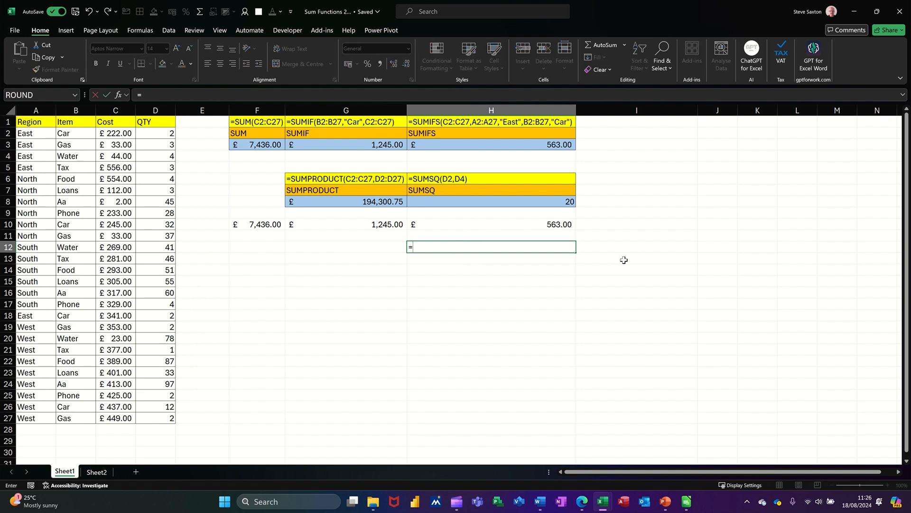
{"action": "type", "text": "sumsq"}
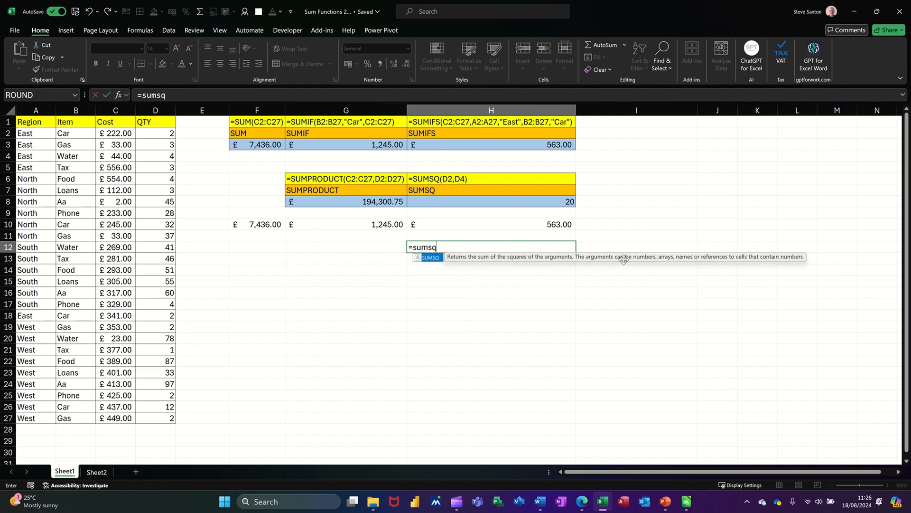
{"action": "type", "text": "("}
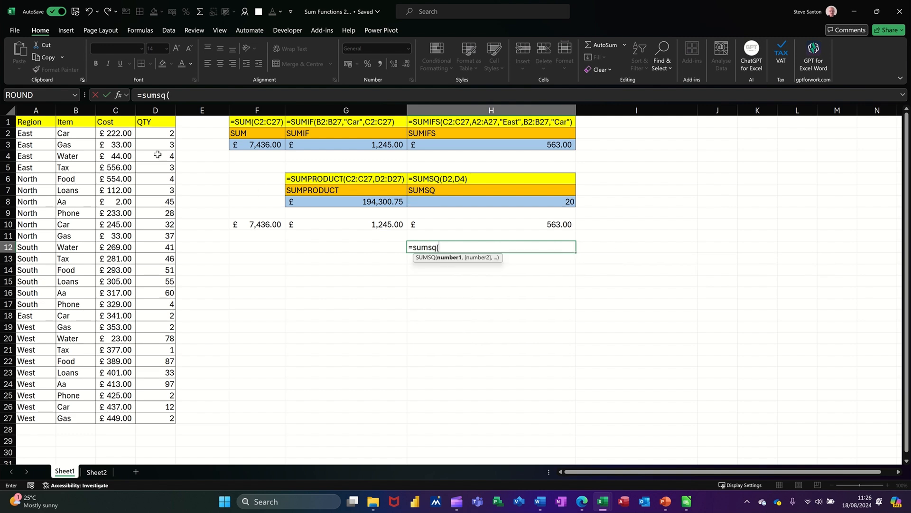
{"action": "left_click", "coordinate": [150, 137]}
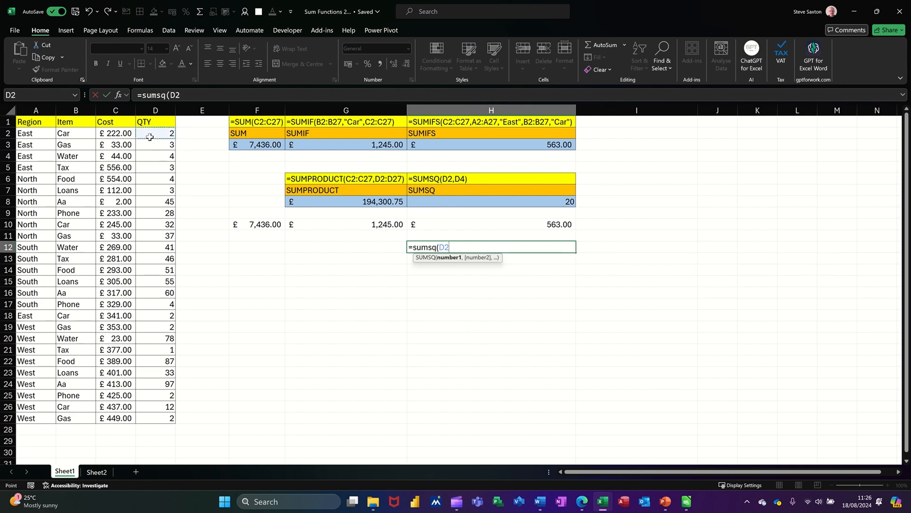
{"action": "left_click", "coordinate": [107, 95]}
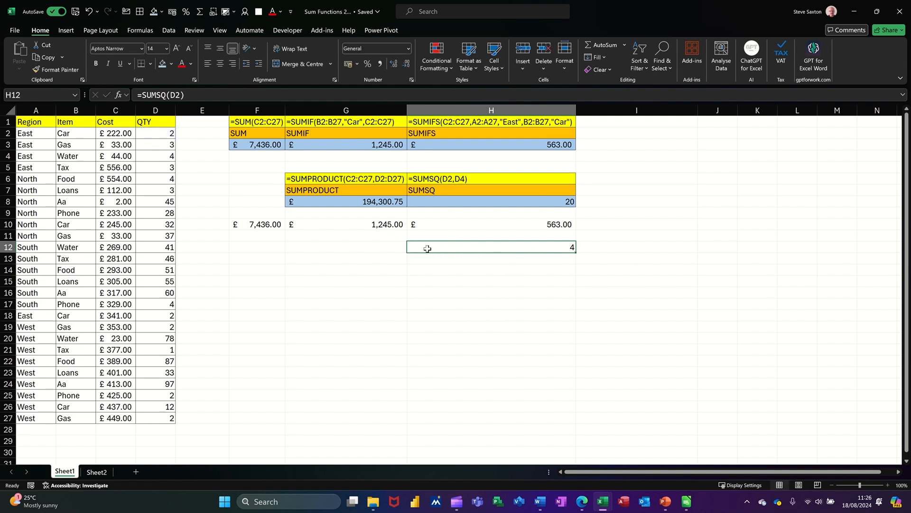
Extend the SUMSQ formula in H12 with D4 as a second argument so it reads =SUMSQ(D2,D4).
{"action": "left_click", "coordinate": [185, 95]}
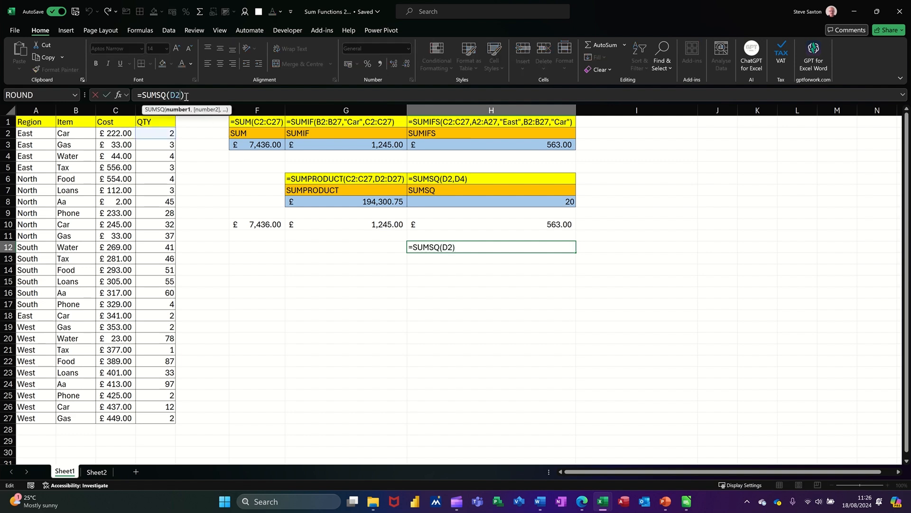
{"action": "type", "text": ","}
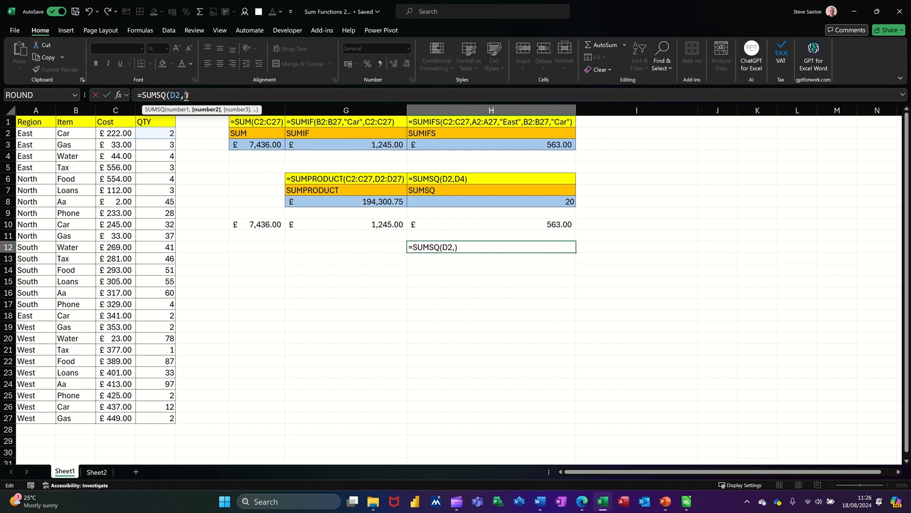
{"action": "left_click", "coordinate": [155, 155]}
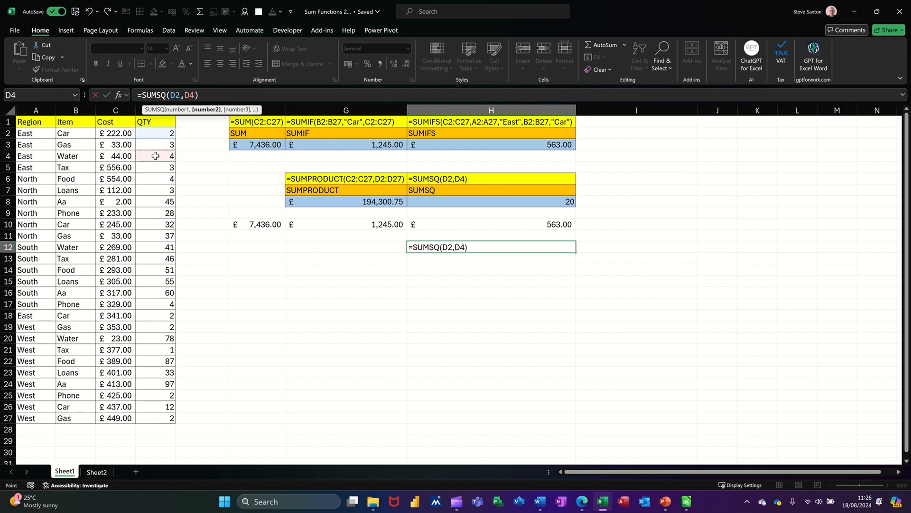
{"action": "left_click", "coordinate": [108, 95]}
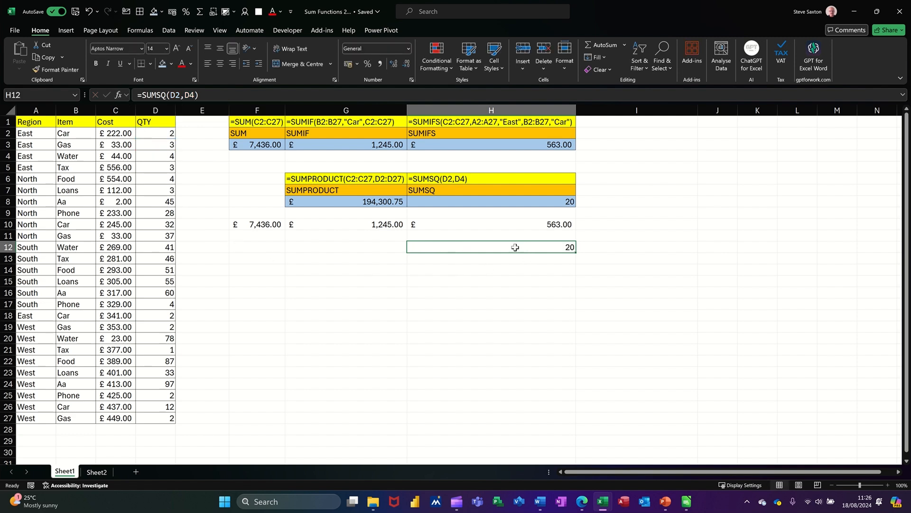